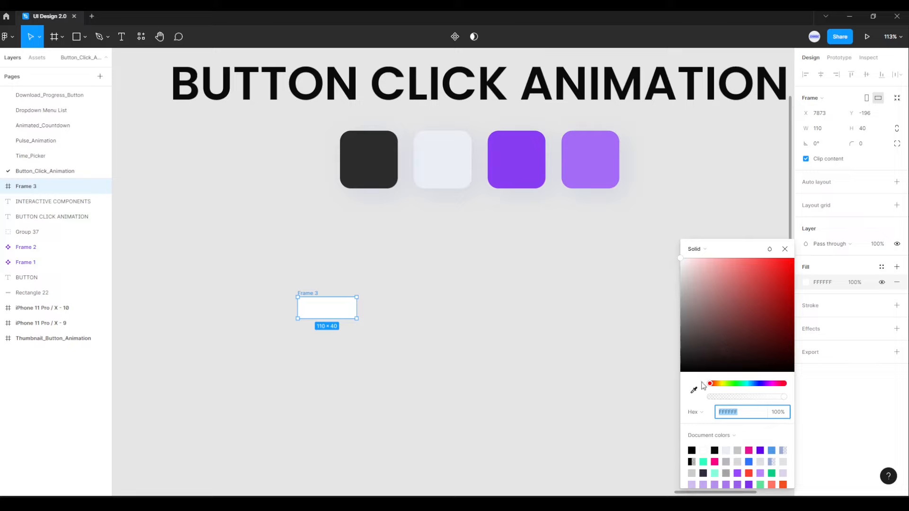
Fill the 110 × 40 frame with the darker purple palette color 883DF2 and set its corner radius to 8.
left_click(694, 390)
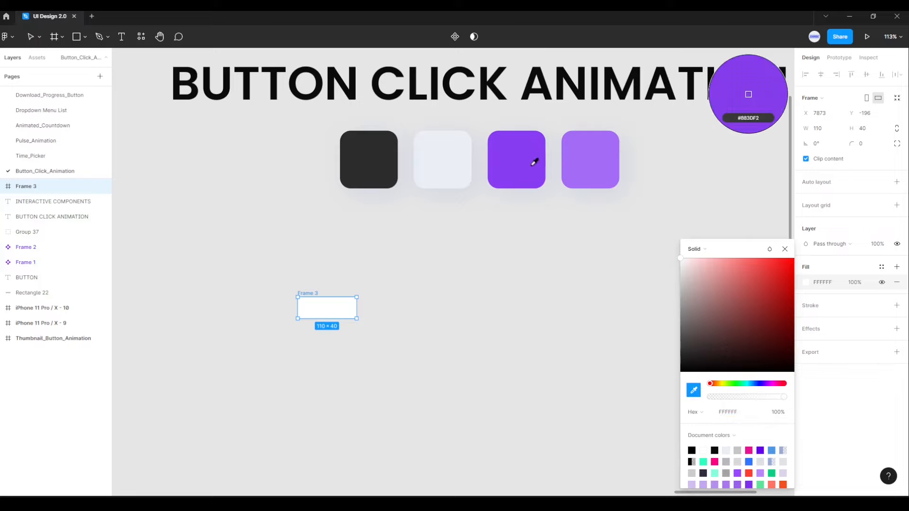
left_click(519, 156)
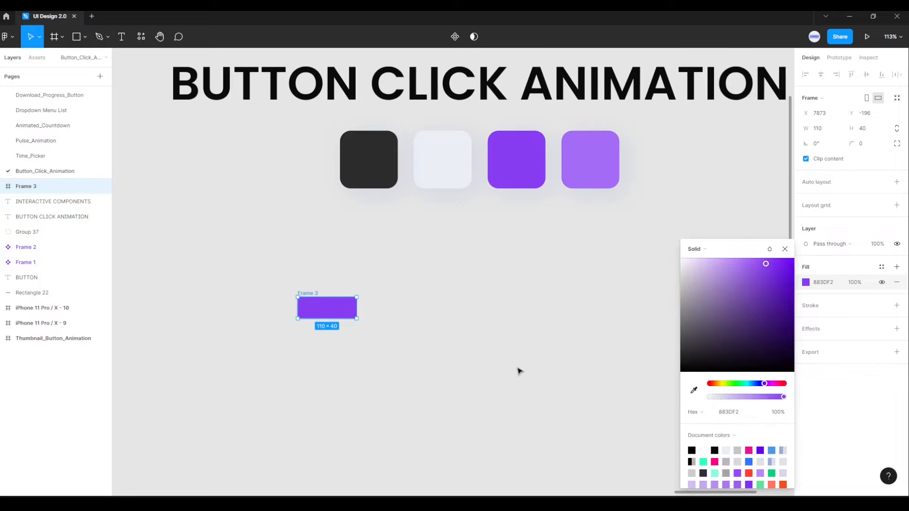
left_click(785, 249)
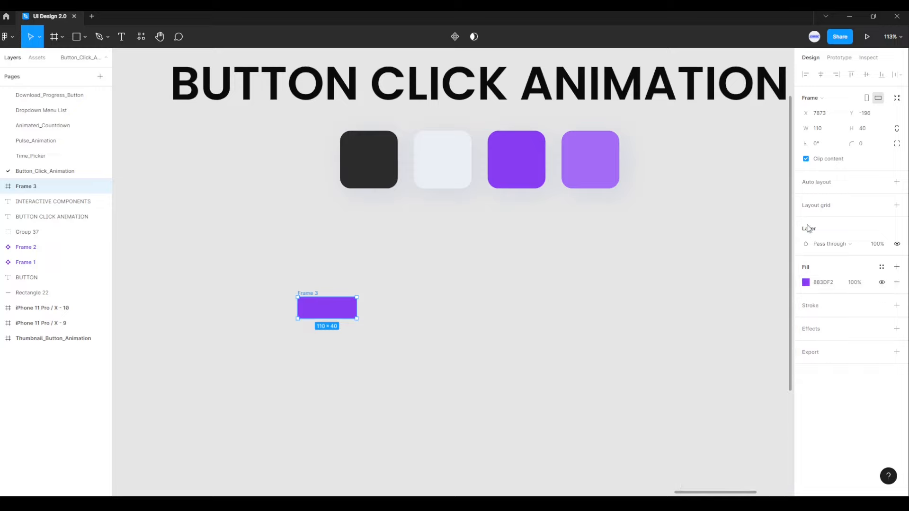
left_click(863, 145)
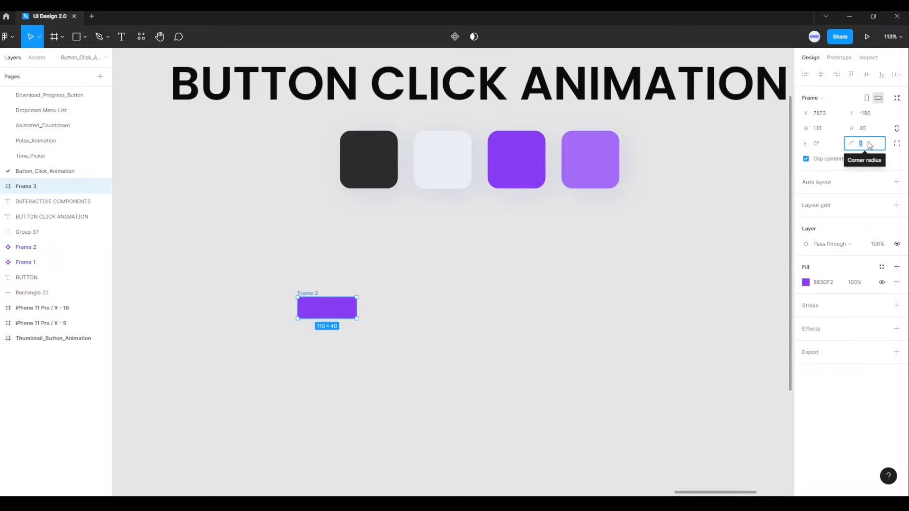
type("8")
key("Return")
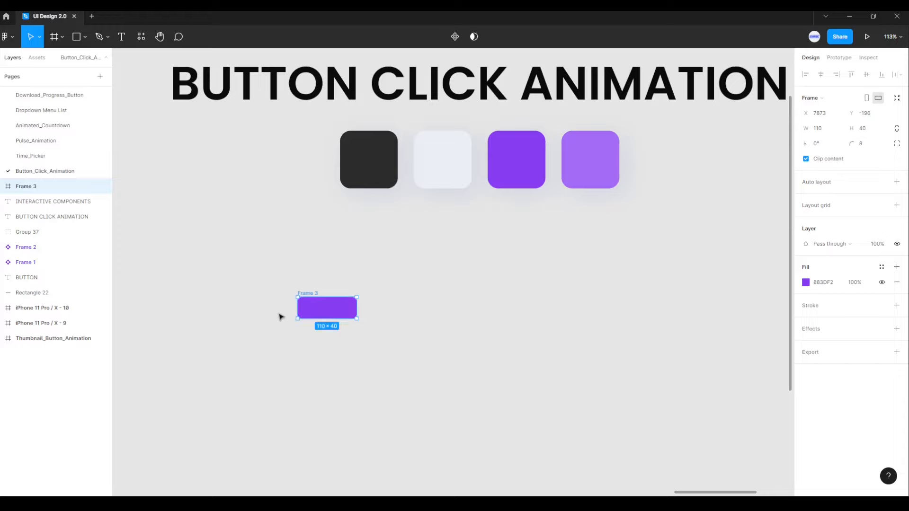
Add a drop shadow to the purple frame with X and Y offsets of 2.
scroll(263, 309, "up", 3)
scroll(266, 308, "up", 2)
left_click_drag(364, 225, 409, 152)
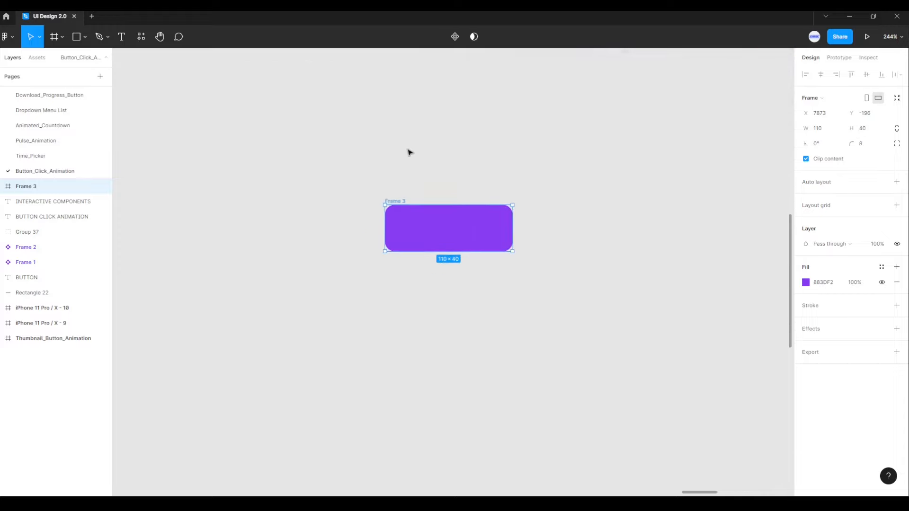
scroll(410, 152, "up", 2)
left_click_drag(459, 174, 481, 106)
scroll(548, 136, "up", 1)
left_click_drag(548, 136, 532, 144)
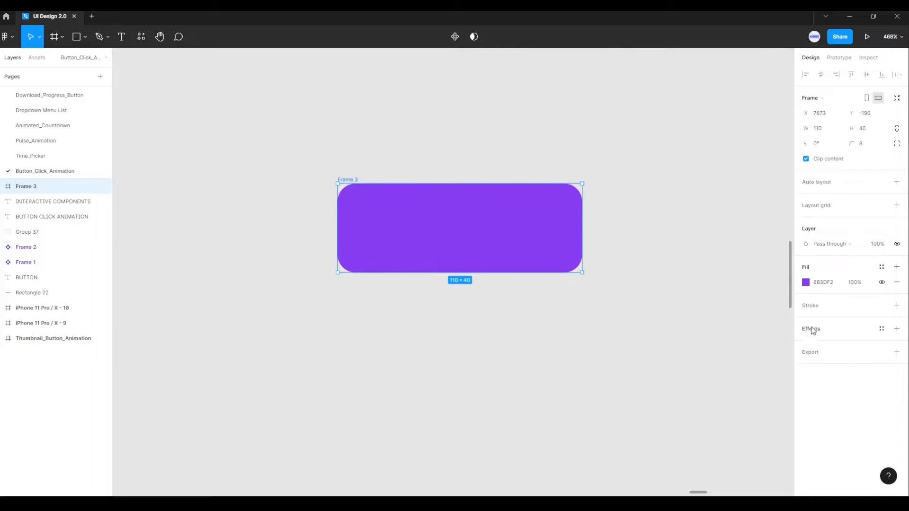
left_click(897, 330)
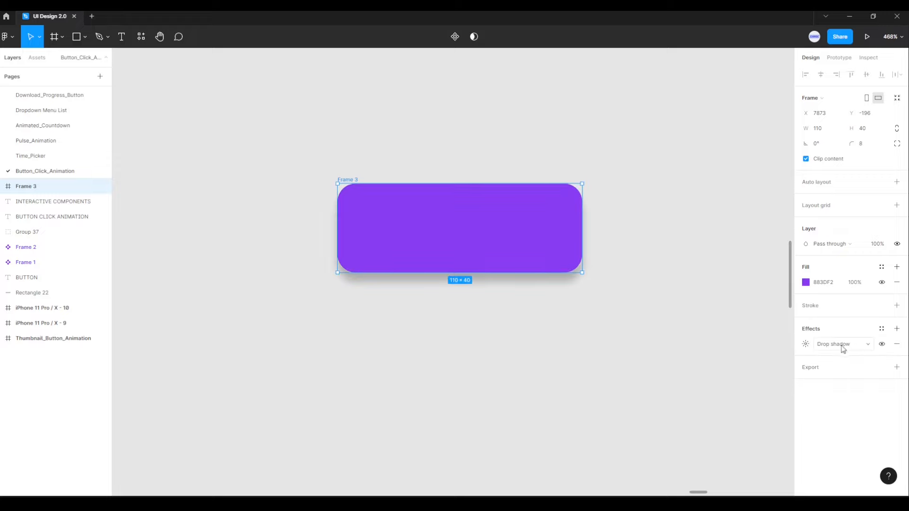
left_click(806, 344)
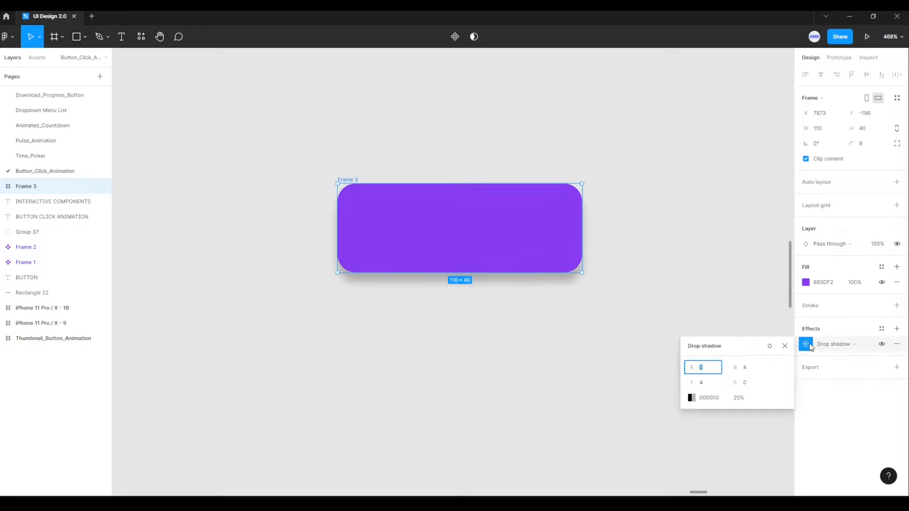
left_click(707, 371)
type("2")
key("Return")
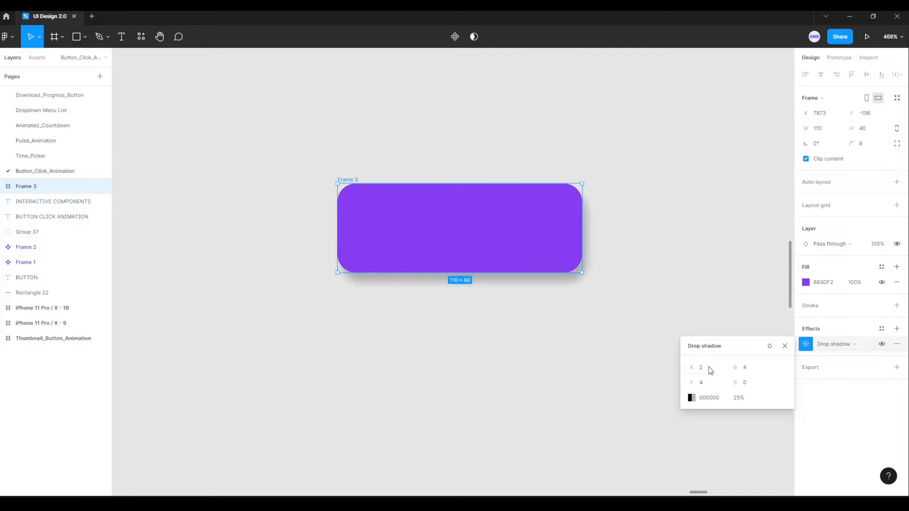
left_click(706, 387)
type("2")
key("Return")
Set the frame's drop shadow color to 2B2B2B and deselect the frame.
left_click(718, 399)
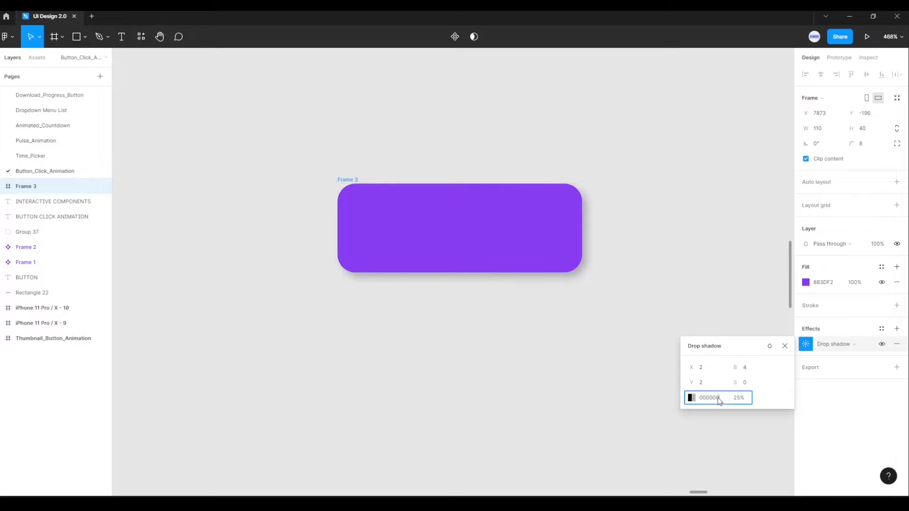
type("2b2b2b")
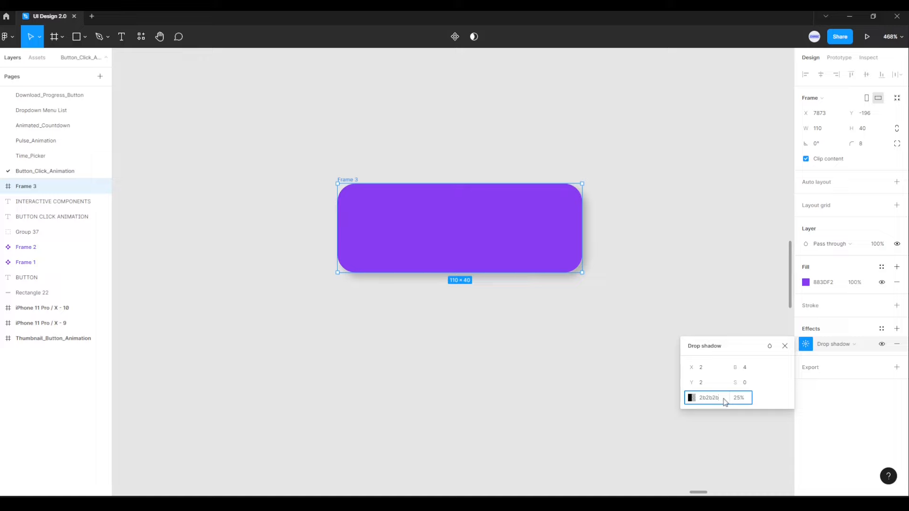
key("Return")
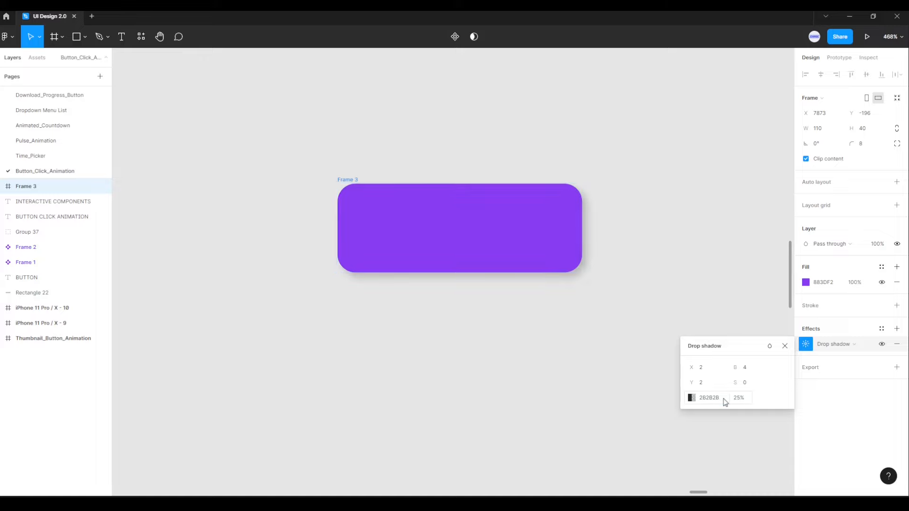
left_click(606, 399)
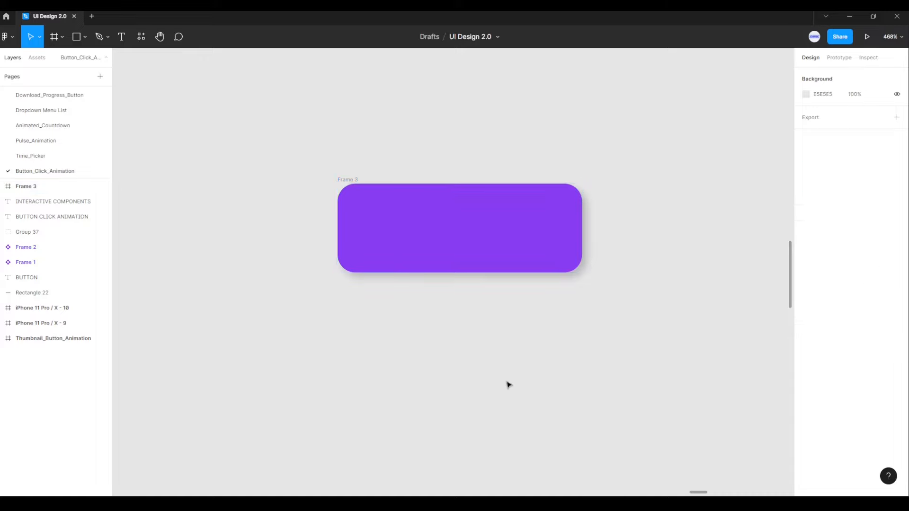
Draw a circle of about 32 × 32 inside the purple frame and center it in the frame.
left_click(77, 36)
left_click(85, 37)
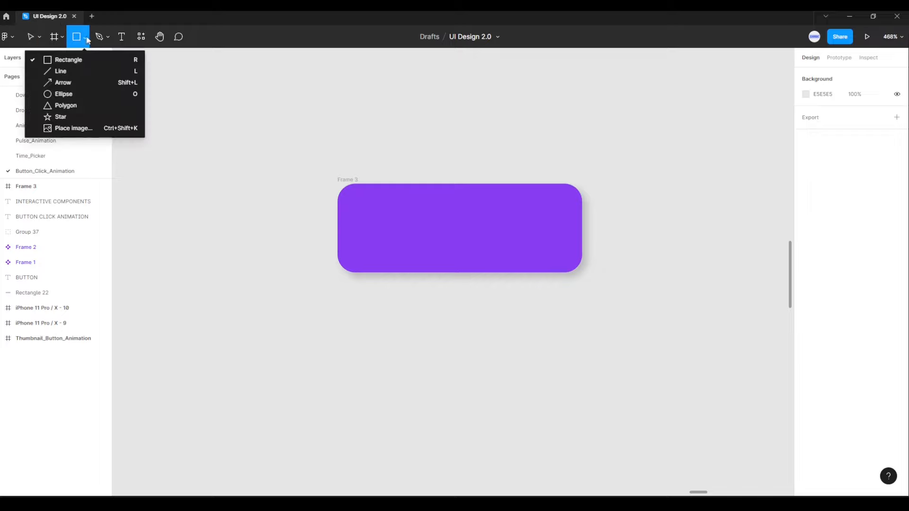
left_click(55, 96)
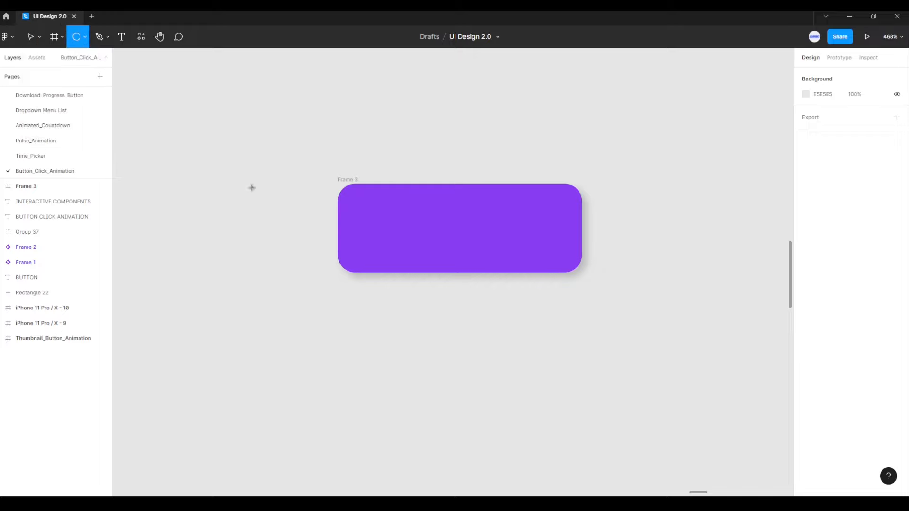
left_click_drag(421, 210, 490, 271)
mouse_move(456, 246)
left_mouse_down()
mouse_move(466, 227)
mouse_move(469, 237)
left_mouse_up()
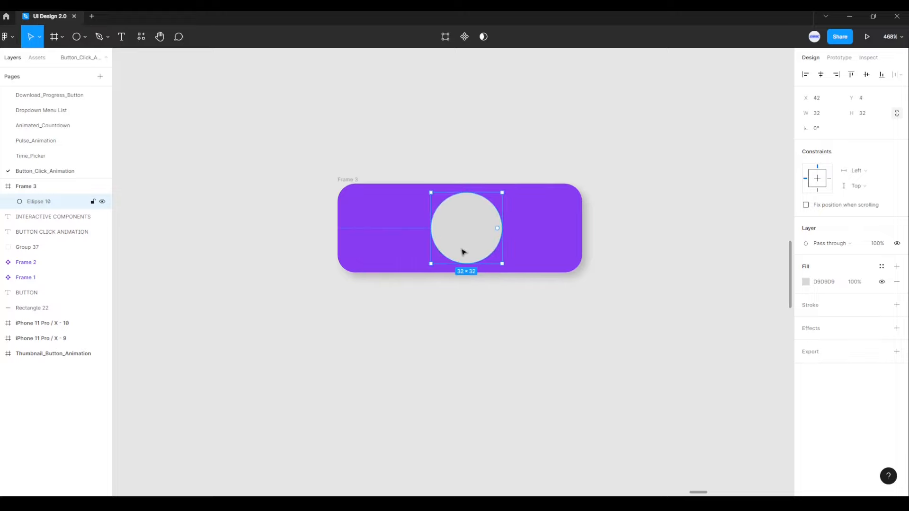
left_click(821, 74)
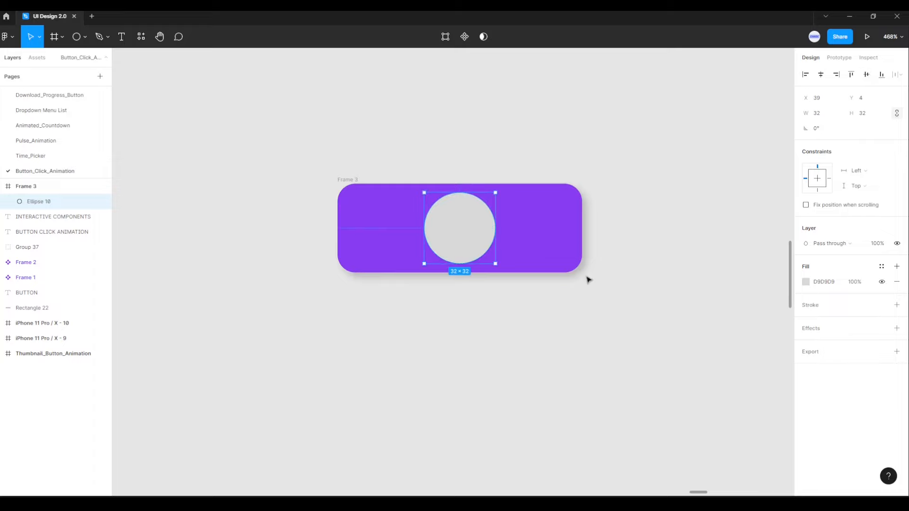
Fill the circle with the lighter purple A46BF5 sampled from the last palette swatch.
scroll(669, 186, "down", 1)
scroll(669, 186, "down", 5)
scroll(607, 290, "up", 3)
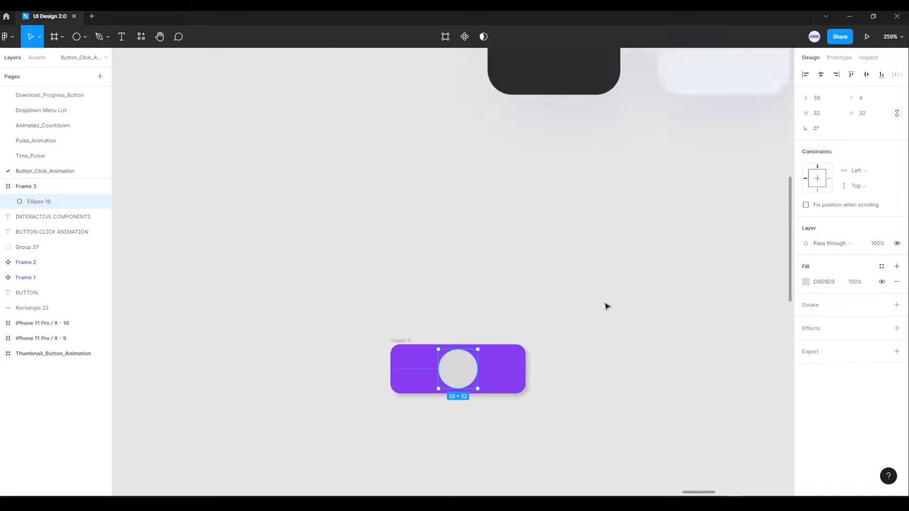
scroll(605, 307, "down", 2)
left_click_drag(630, 296, 539, 288)
scroll(574, 300, "down", 1)
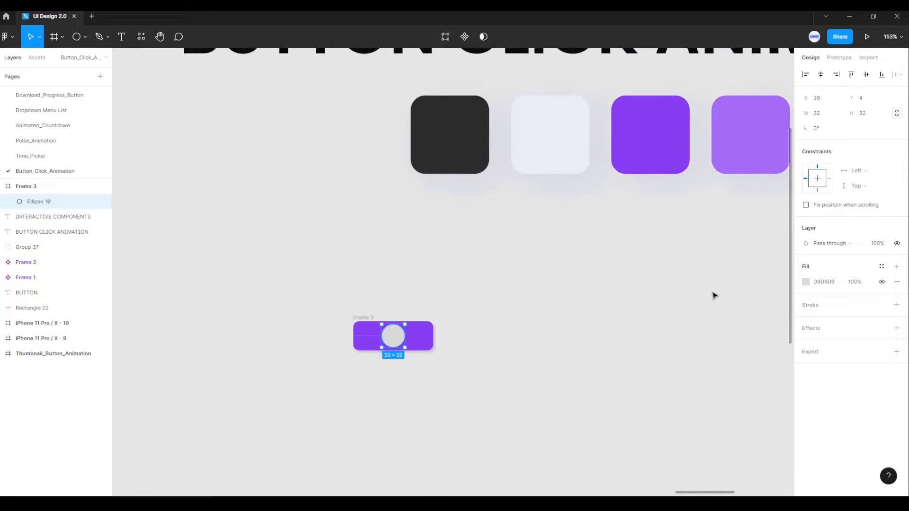
left_click(807, 282)
left_click(694, 391)
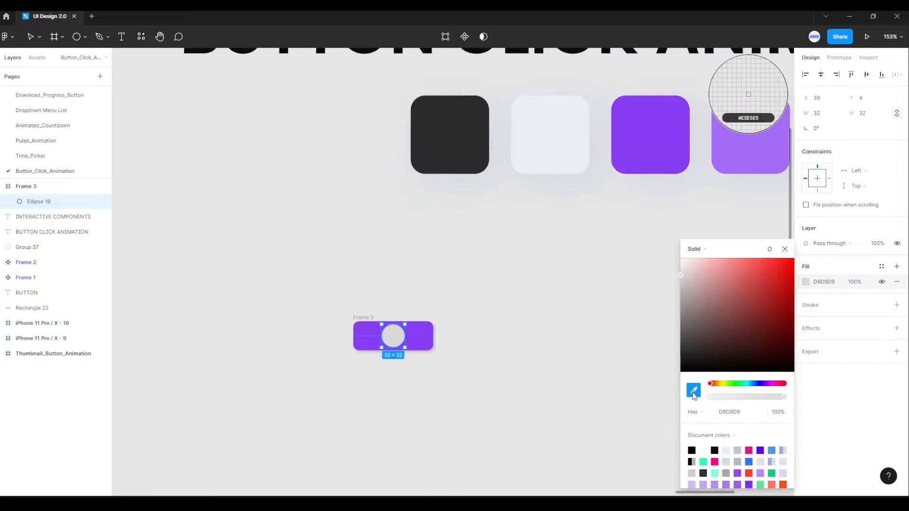
left_click(749, 149)
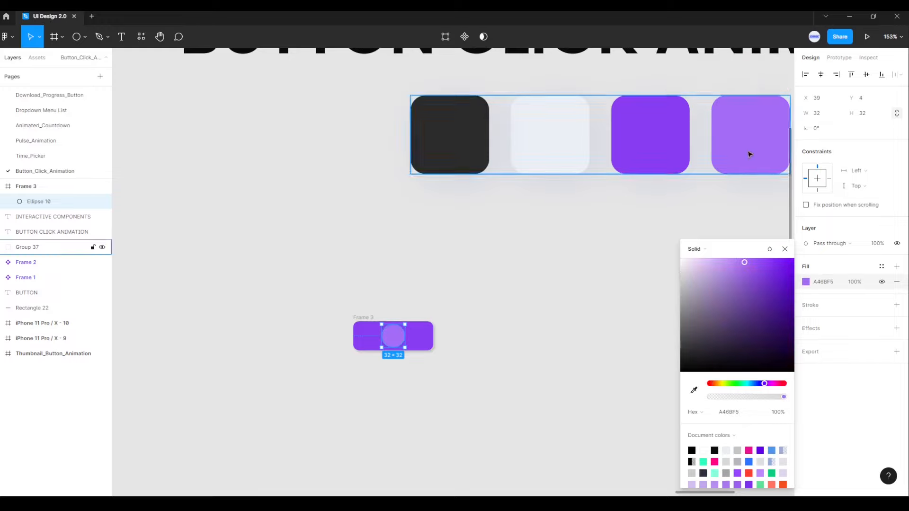
left_click(785, 249)
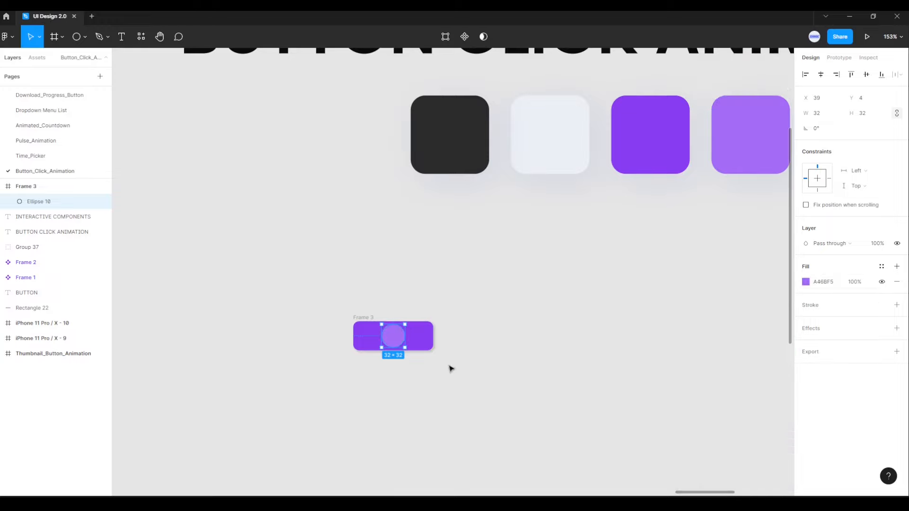
Add the text label "BUTTON" inside the purple frame.
scroll(387, 370, "up", 5)
left_click_drag(387, 369, 470, 308)
scroll(448, 294, "up", 3)
scroll(474, 294, "up", 1)
scroll(471, 307, "up", 1)
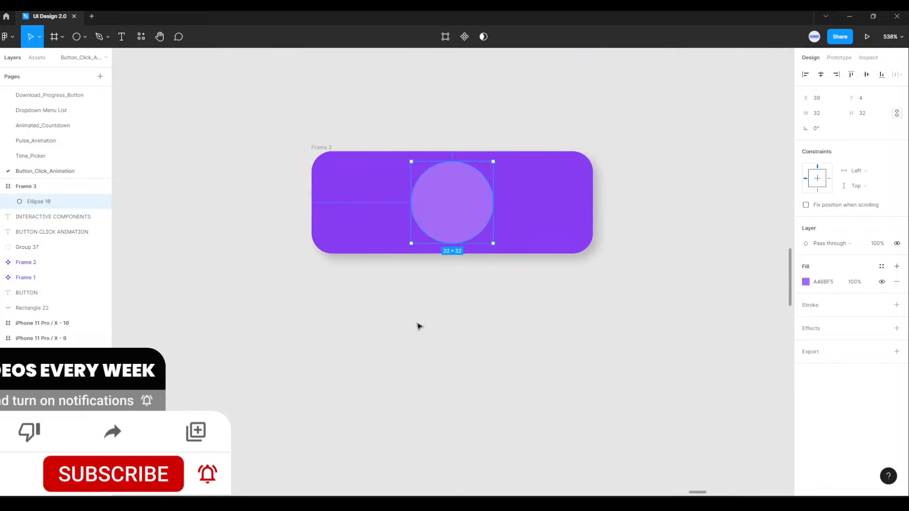
left_click(124, 40)
left_click(353, 207)
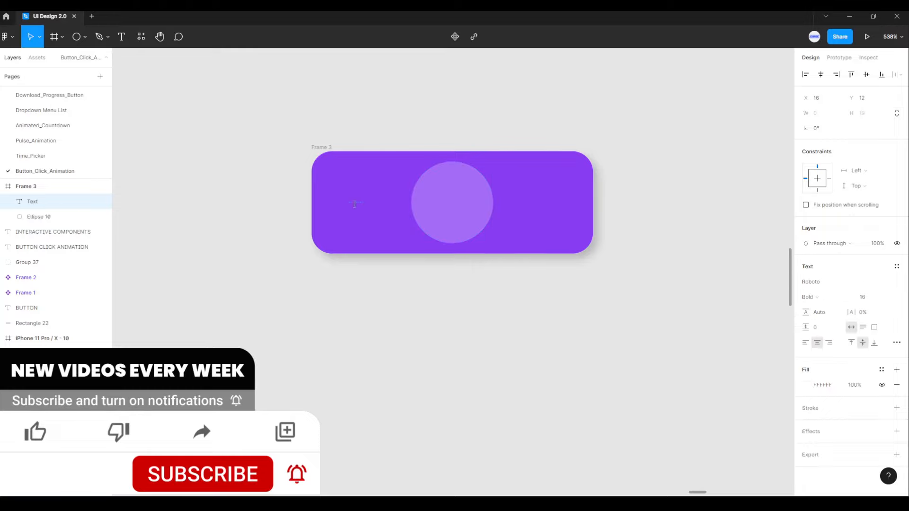
type("b")
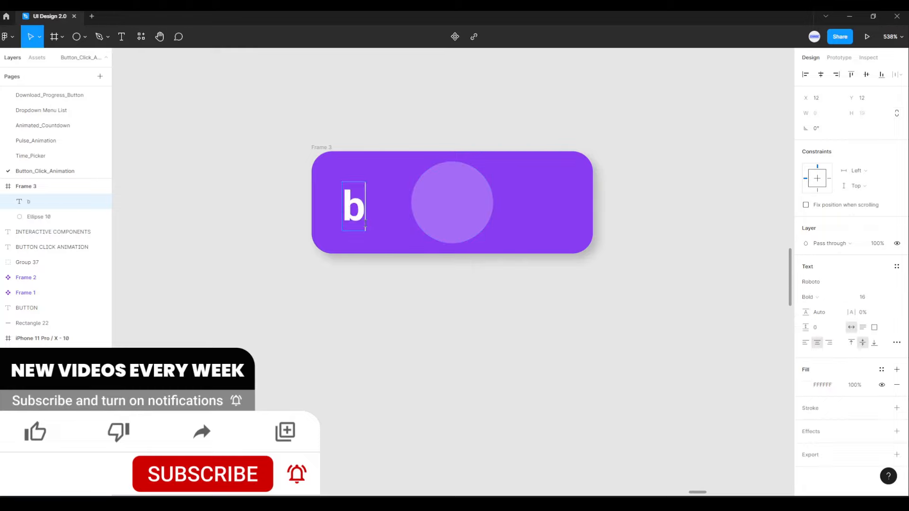
key("BackSpace")
type("BUTTON")
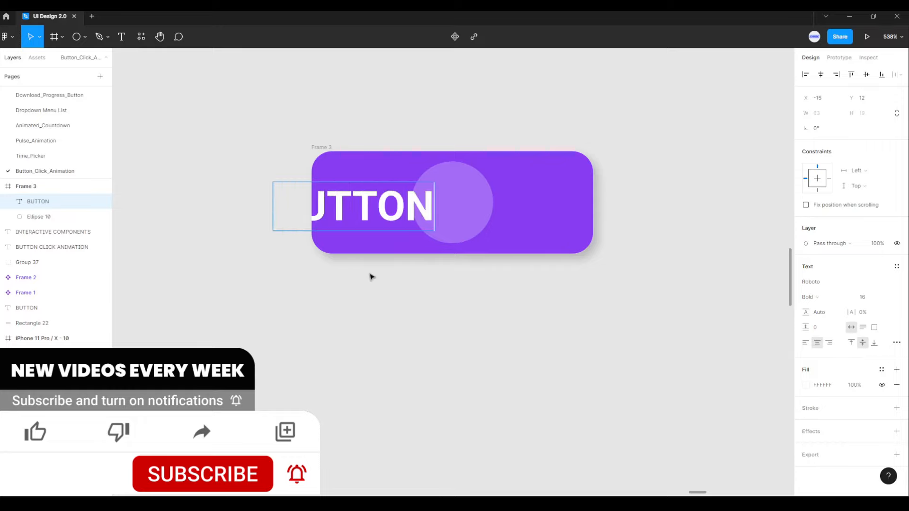
key("Escape")
Center the BUTTON text horizontally and vertically within the frame, over the circle.
left_click_drag(381, 209, 451, 198)
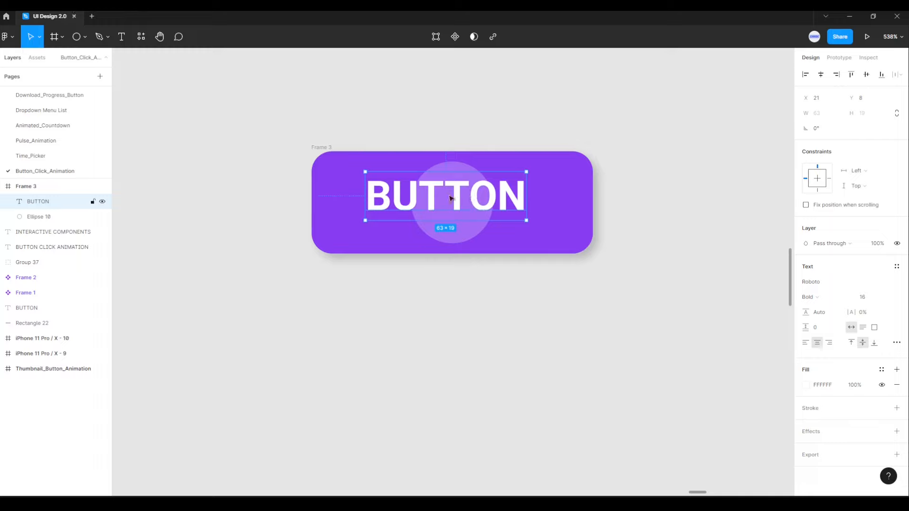
left_click(821, 74)
left_click(866, 76)
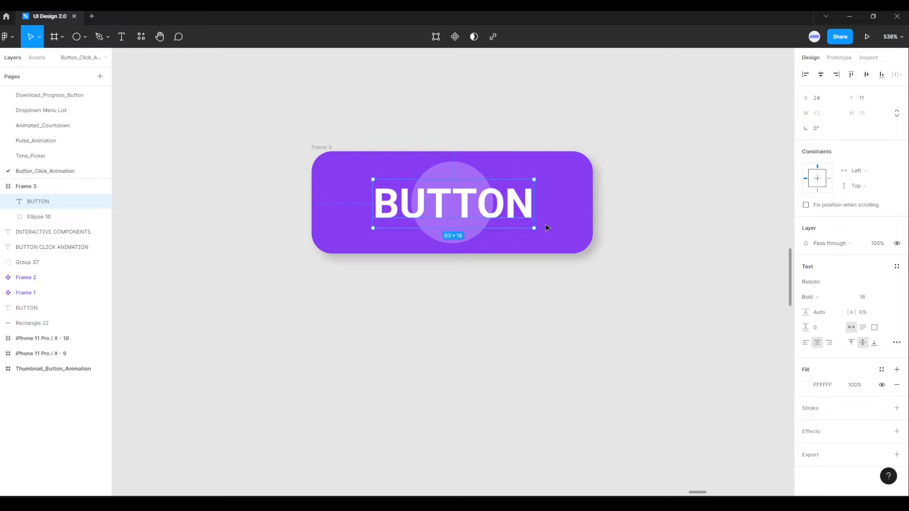
left_click(496, 331)
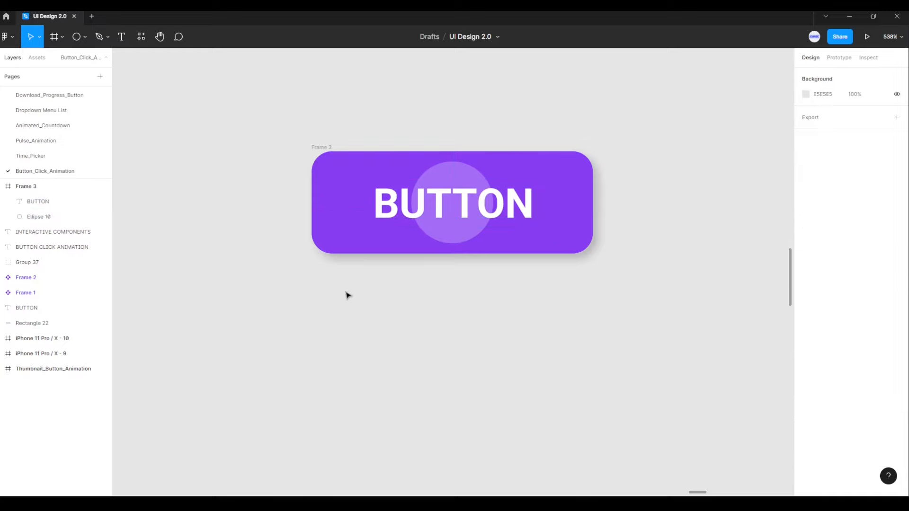
Turn the whole button frame into a component and collapse its layers in the layer list.
left_click_drag(258, 101, 679, 312)
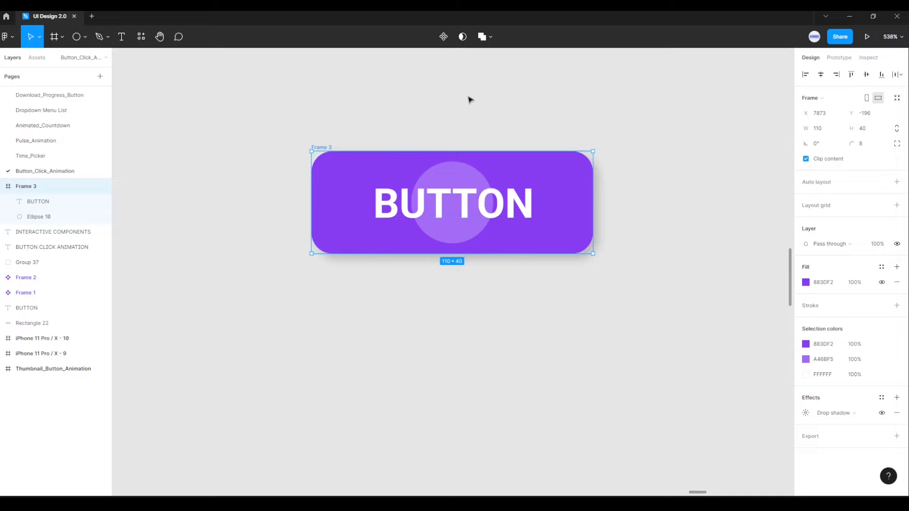
left_click(443, 37)
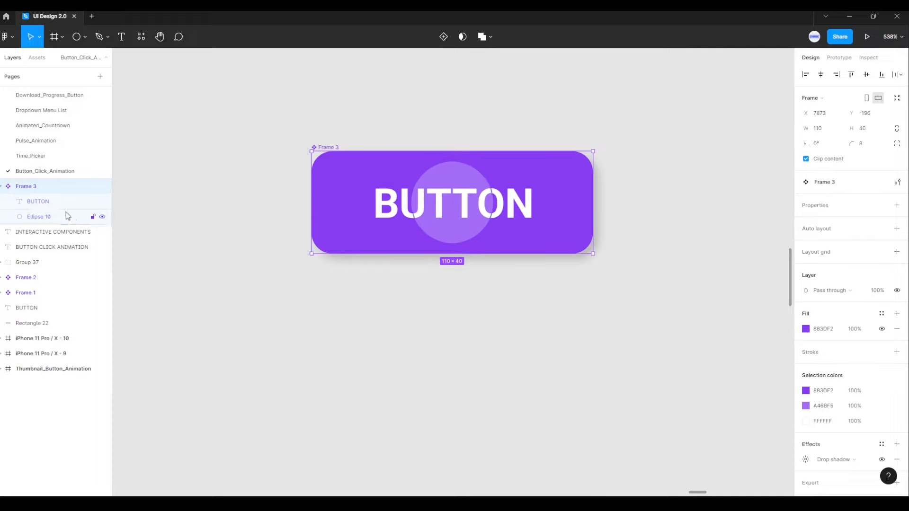
left_click(47, 205)
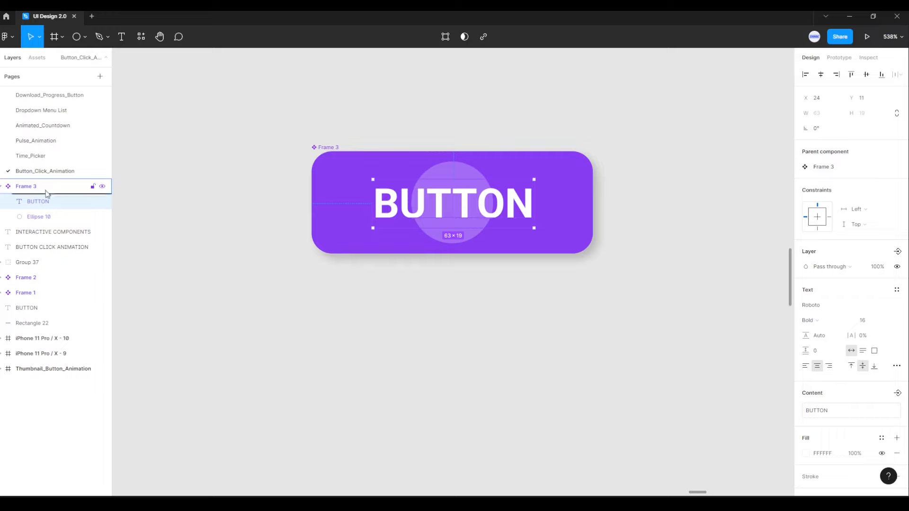
left_click(45, 216)
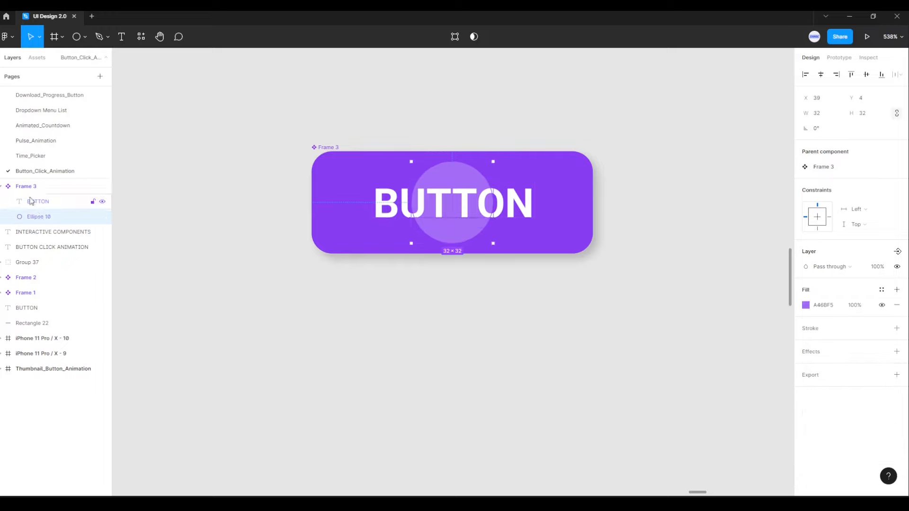
left_click(2, 186)
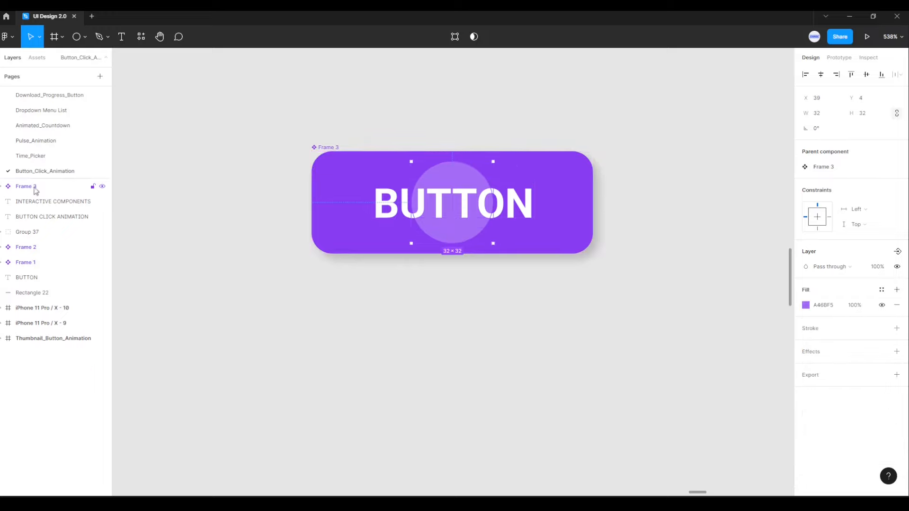
Hide the circle layer inside the button component so only the BUTTON text shows on the purple frame.
left_click(2, 187)
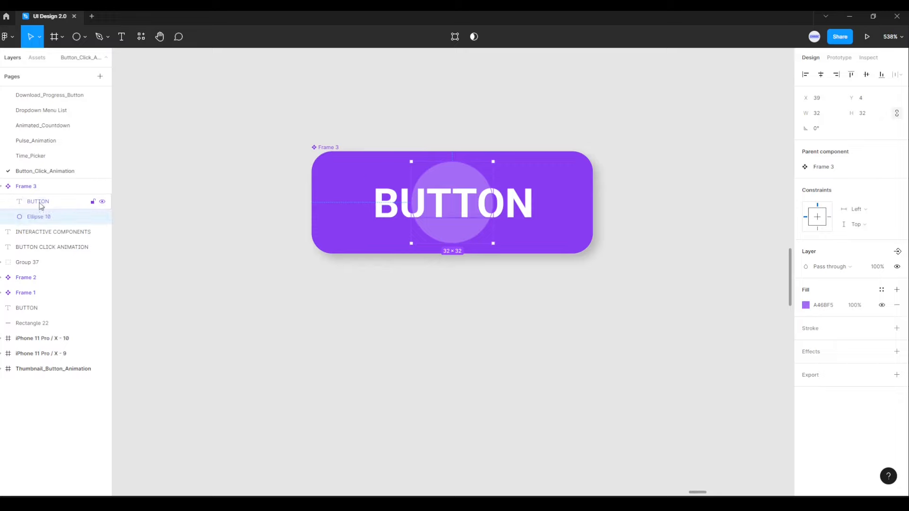
left_click(40, 204)
left_click(40, 216)
left_click(38, 203)
left_click(43, 217)
left_click(102, 218)
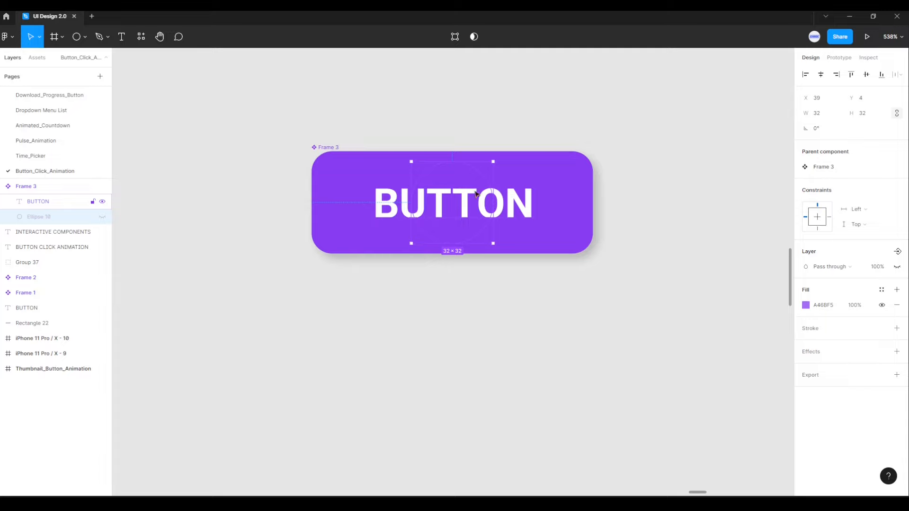
left_click(501, 333)
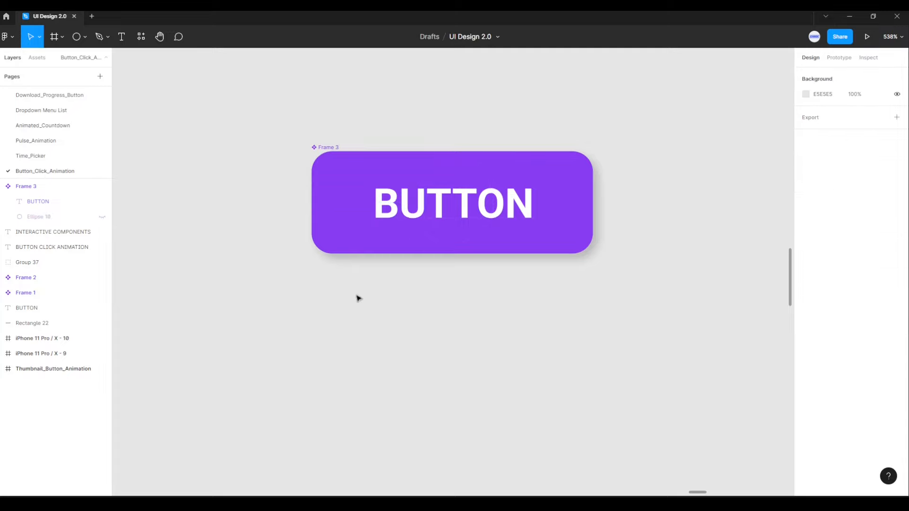
Add a variant property to the button component and create a second variant below the default one.
left_click_drag(274, 112, 635, 308)
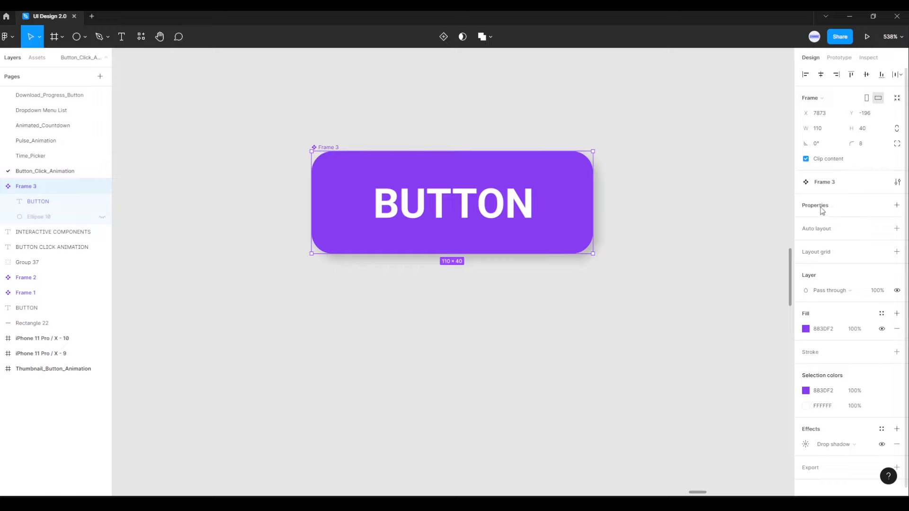
left_click(898, 206)
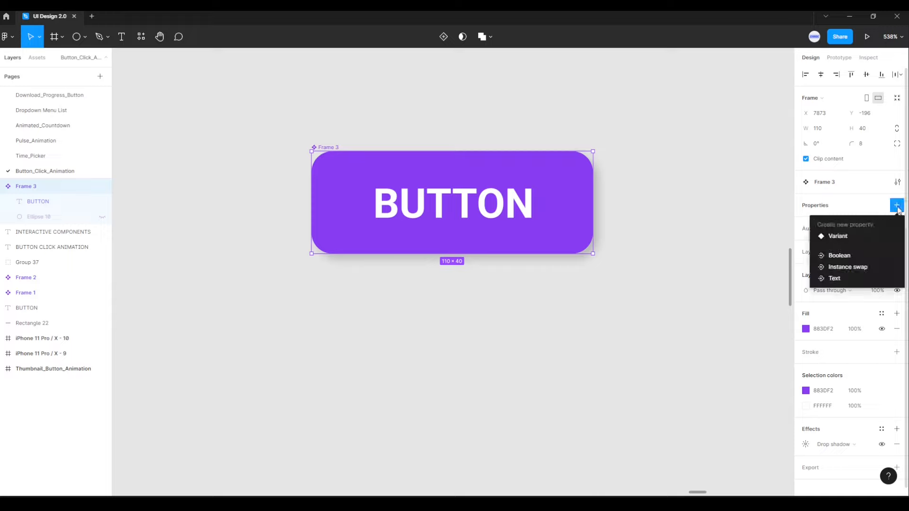
left_click(839, 239)
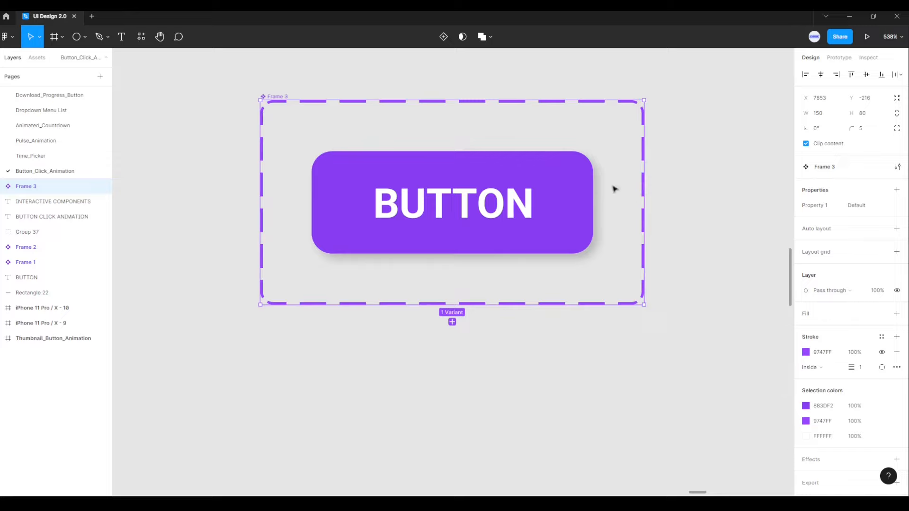
left_click(452, 322)
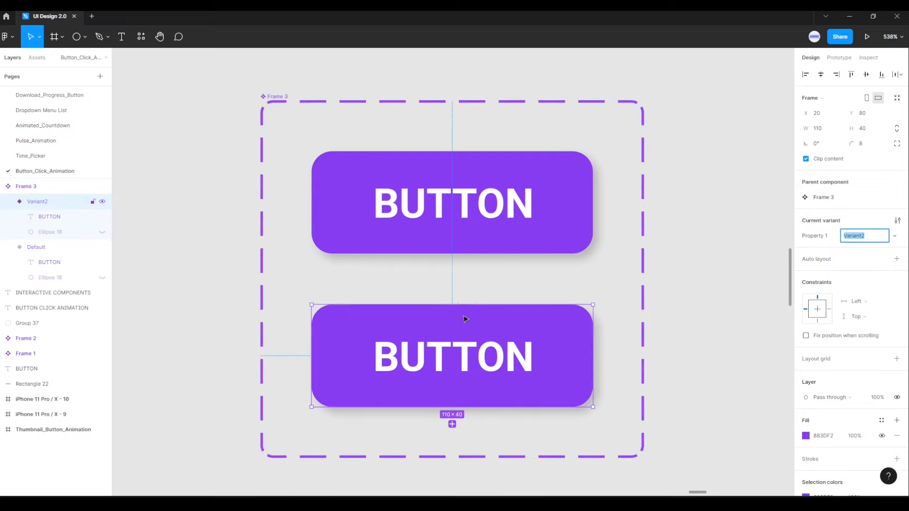
Set the second variant's drop shadow to X 4, Y 4 and blur 8.
scroll(688, 398, "down", 2)
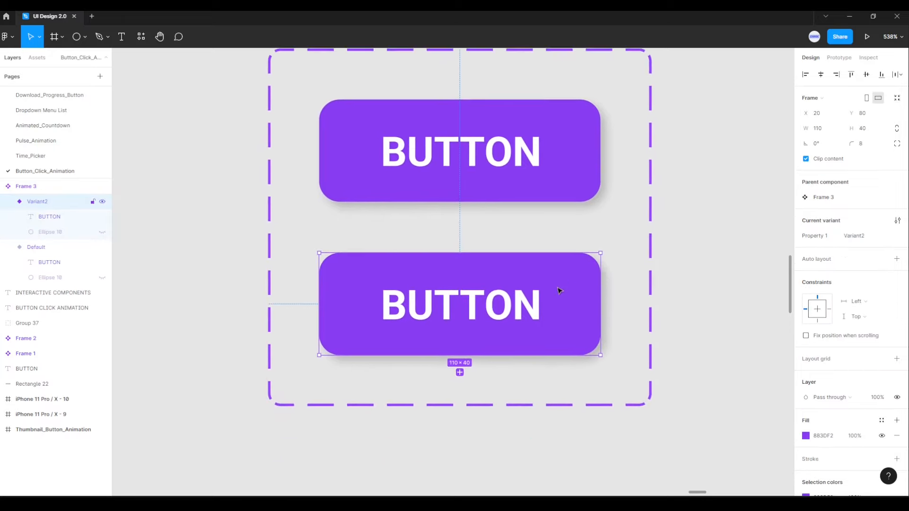
scroll(833, 398, "down", 3)
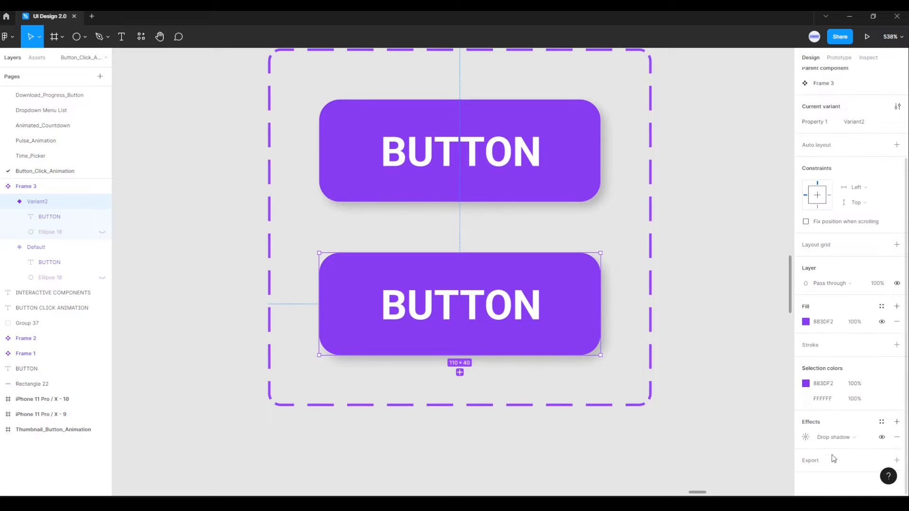
left_click(807, 438)
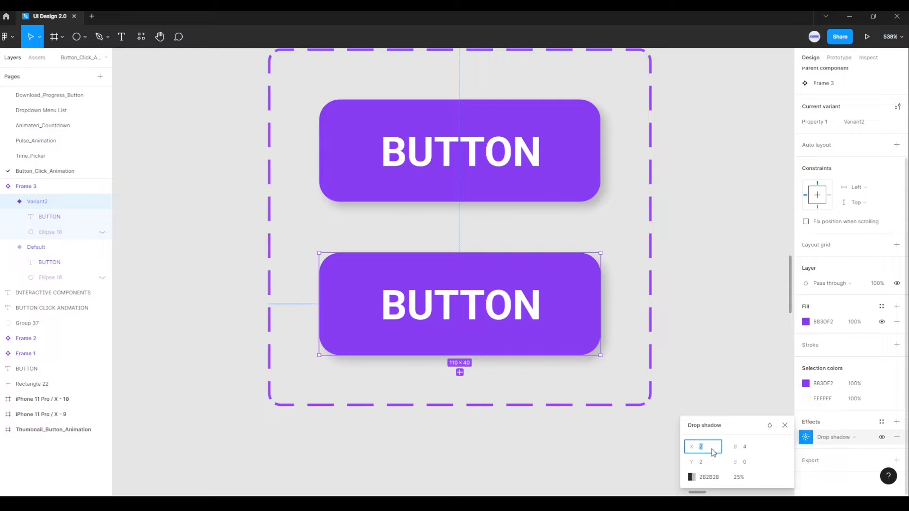
type("4")
key("Return")
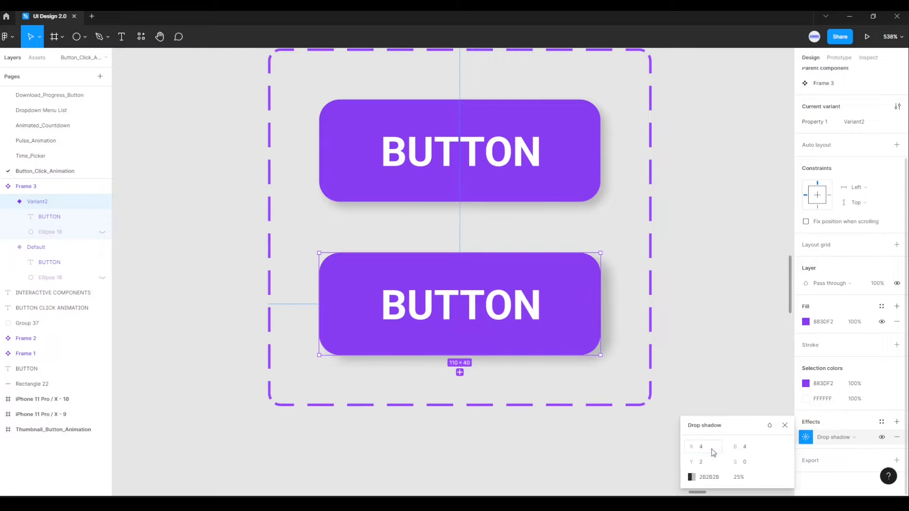
left_click(710, 465)
key("Return")
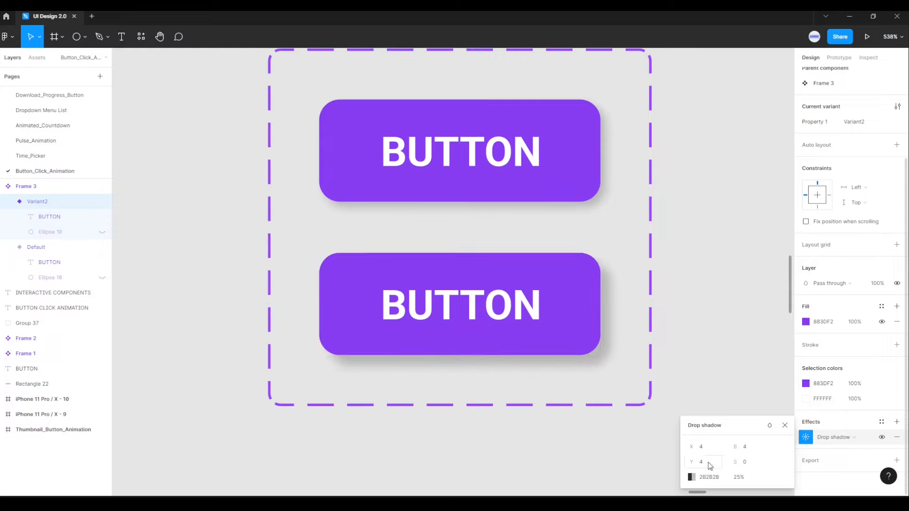
left_click(751, 451)
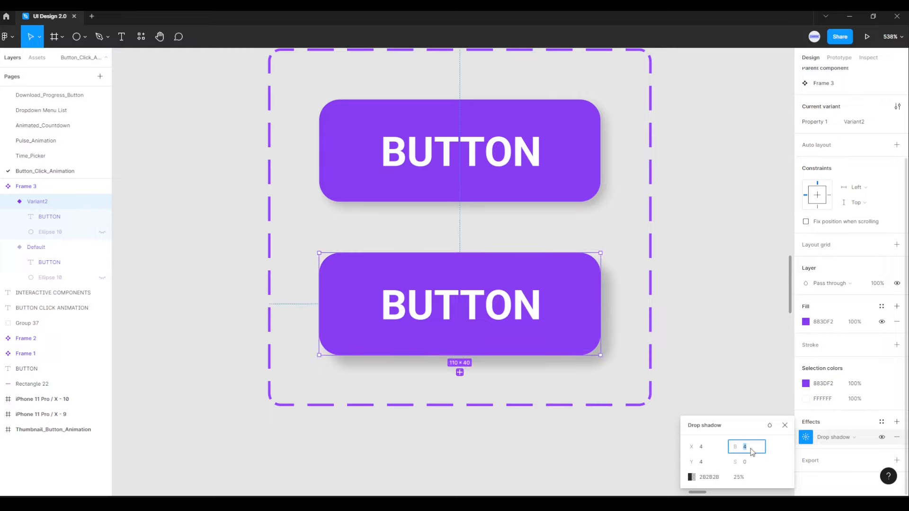
key("Return")
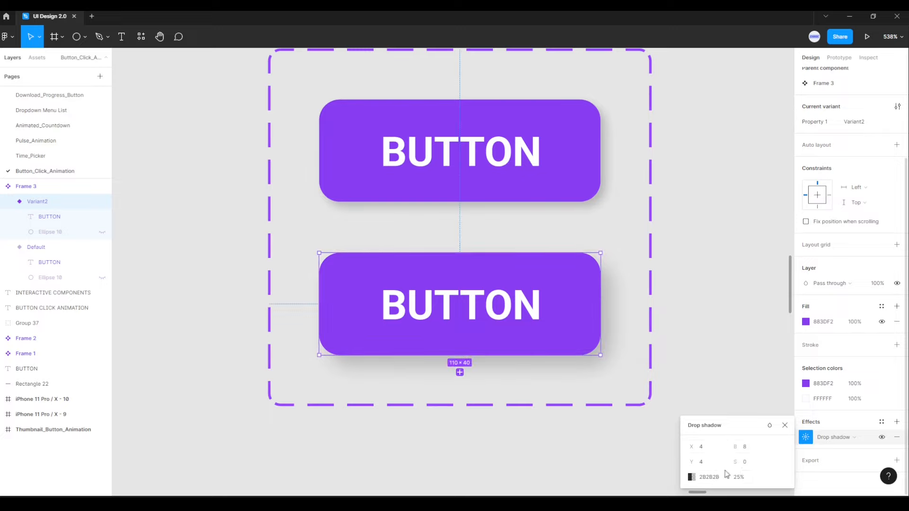
left_click(785, 426)
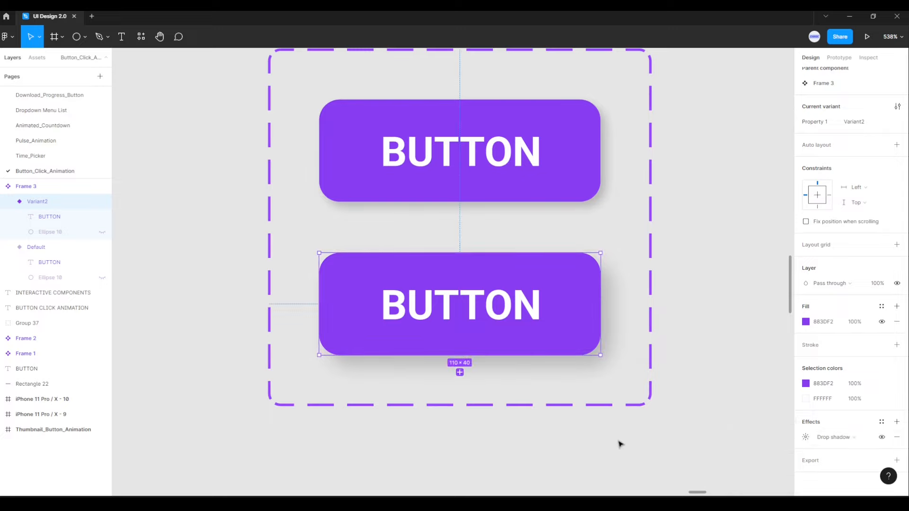
Make the circle visible in the second variant, and add a third variant based on it.
left_click(55, 233)
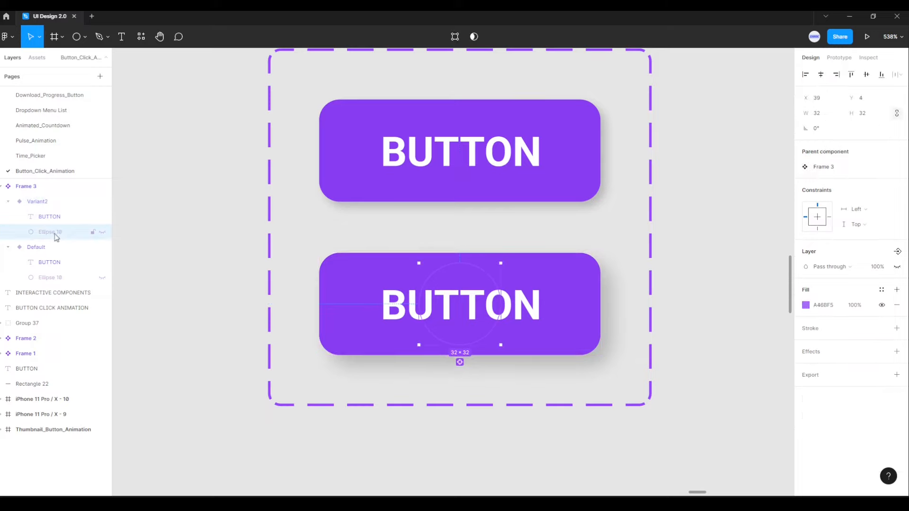
left_click(102, 232)
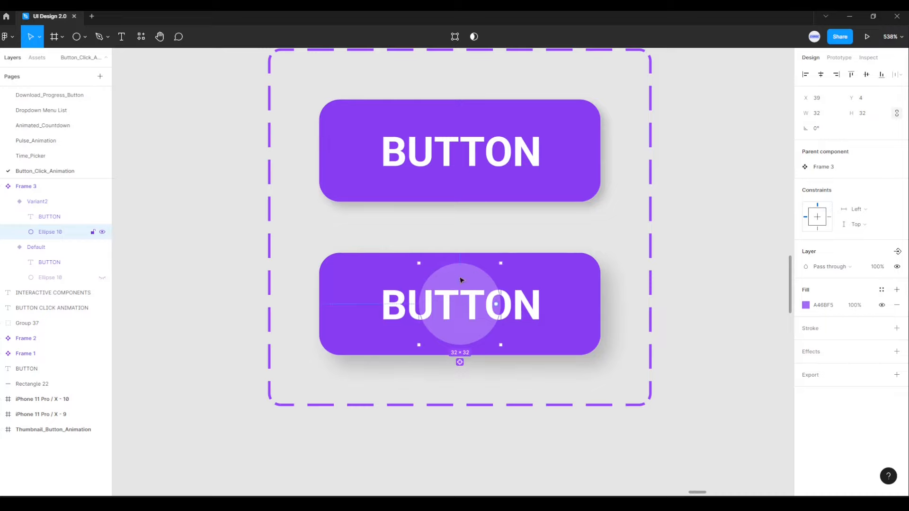
left_click(523, 429)
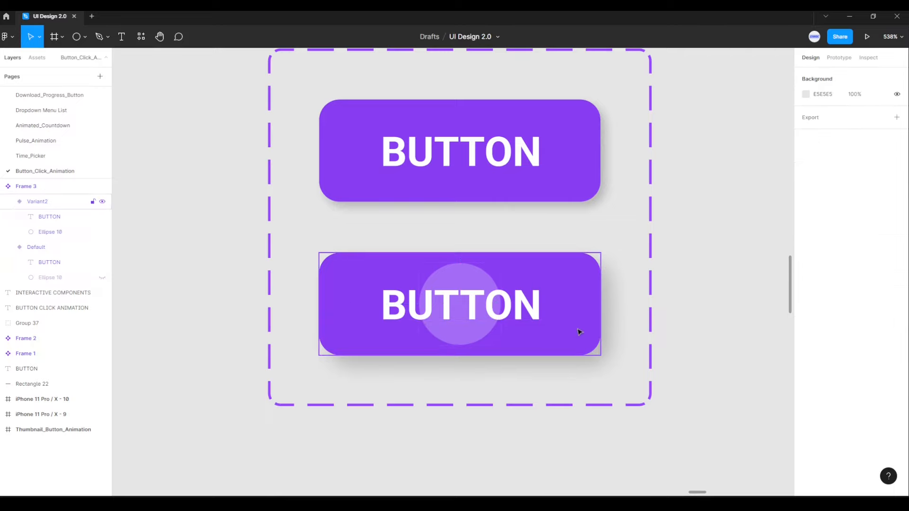
left_click(573, 331)
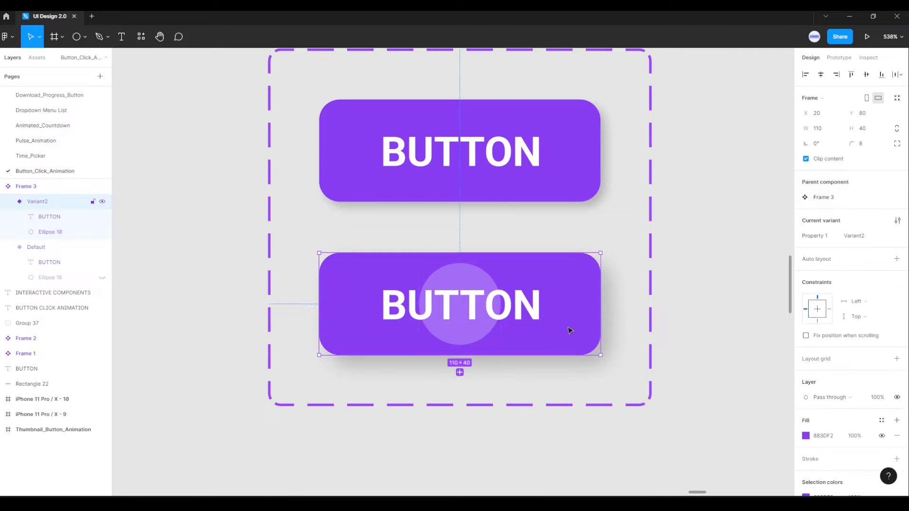
left_click(460, 373)
Enlarge the third variant's circle from its center to 128 × 128 so it covers the whole button.
scroll(495, 400, "down", 2)
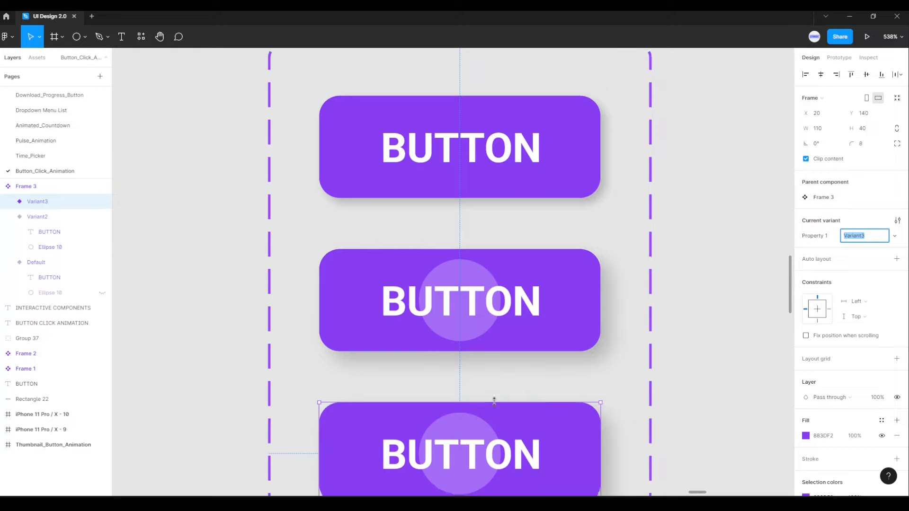
scroll(498, 407, "down", 4)
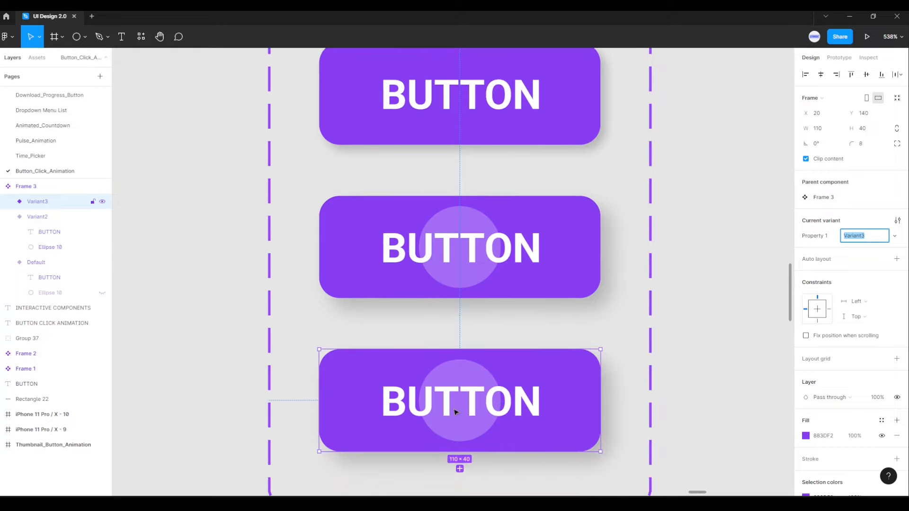
scroll(456, 413, "down", 2)
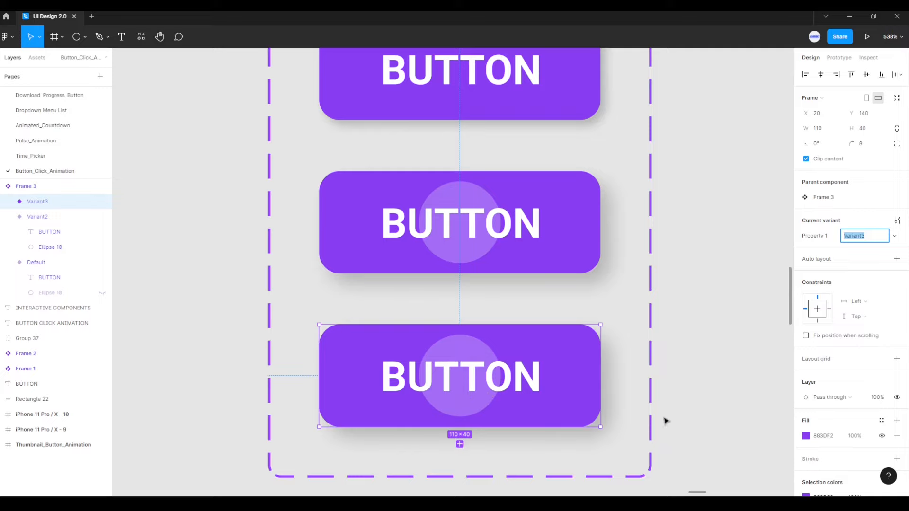
double_click(466, 353)
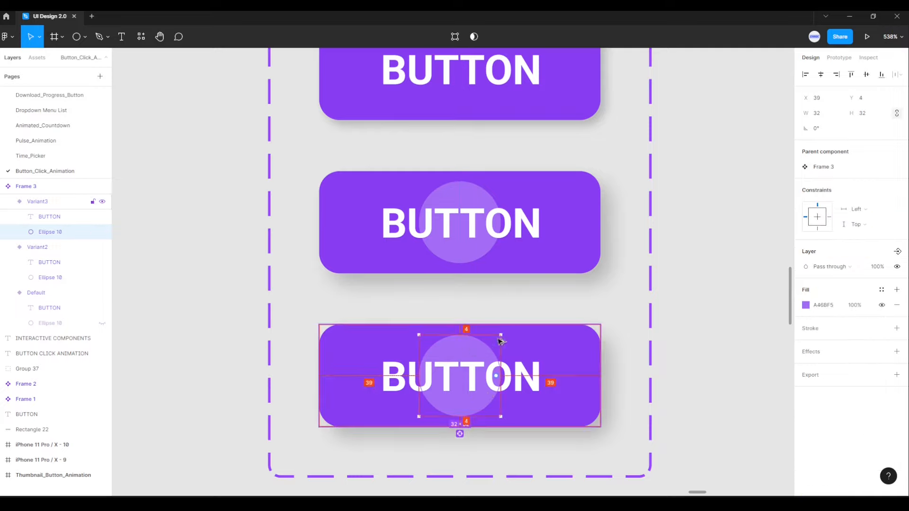
left_click_drag(501, 335, 623, 262)
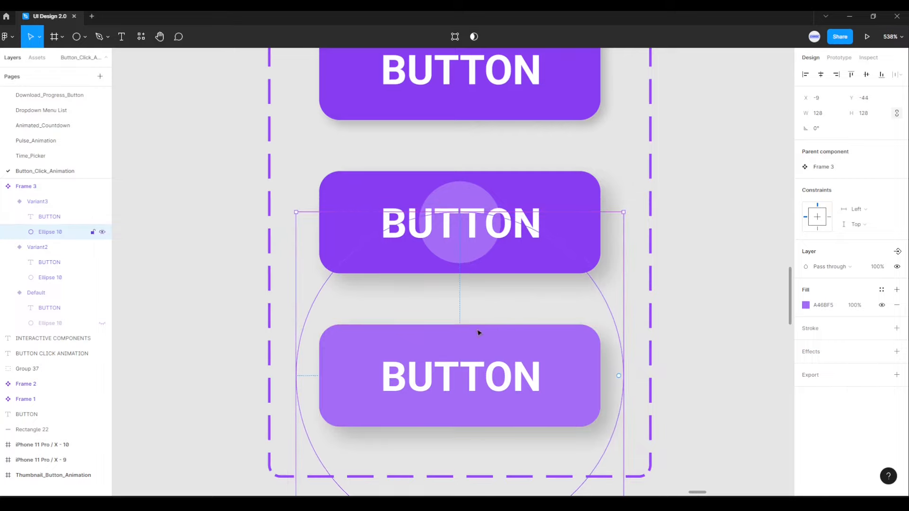
scroll(589, 372, "down", 1)
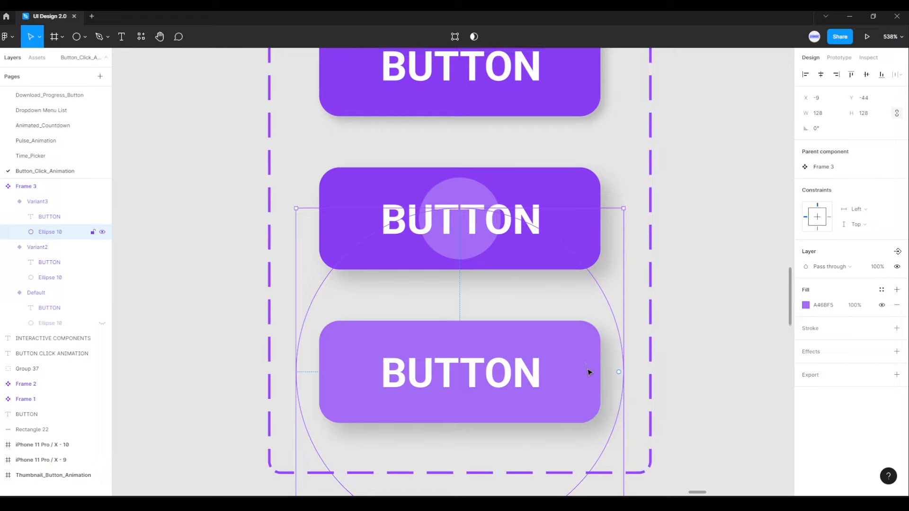
left_click(690, 386)
Create a prototype connection from the Default variant to Variant2 with an On tap trigger and Change to action.
scroll(686, 368, "down", 1)
scroll(684, 371, "up", 2)
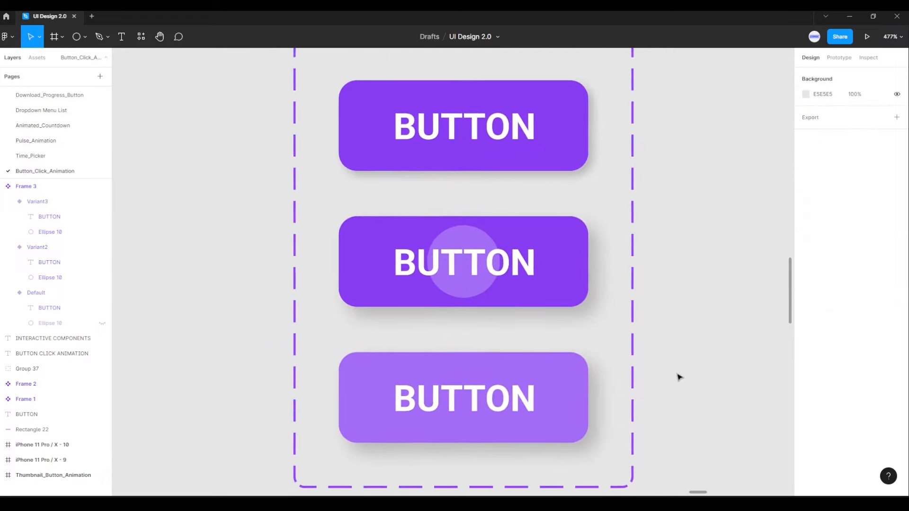
scroll(680, 377, "down", 1)
scroll(679, 372, "right", 1)
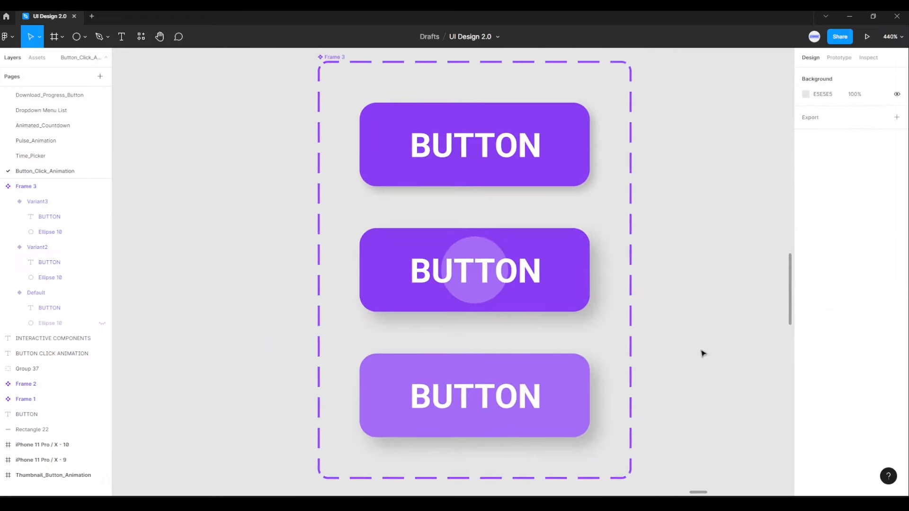
left_click(839, 58)
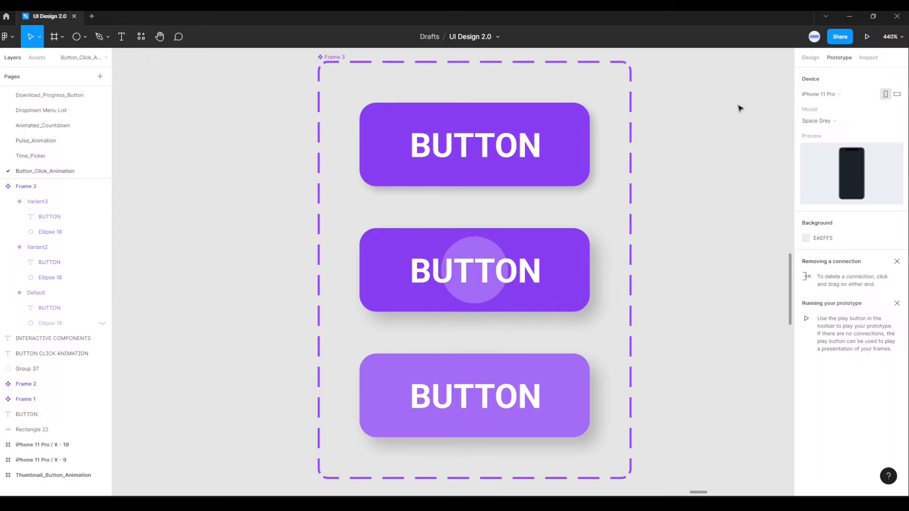
left_click(582, 137)
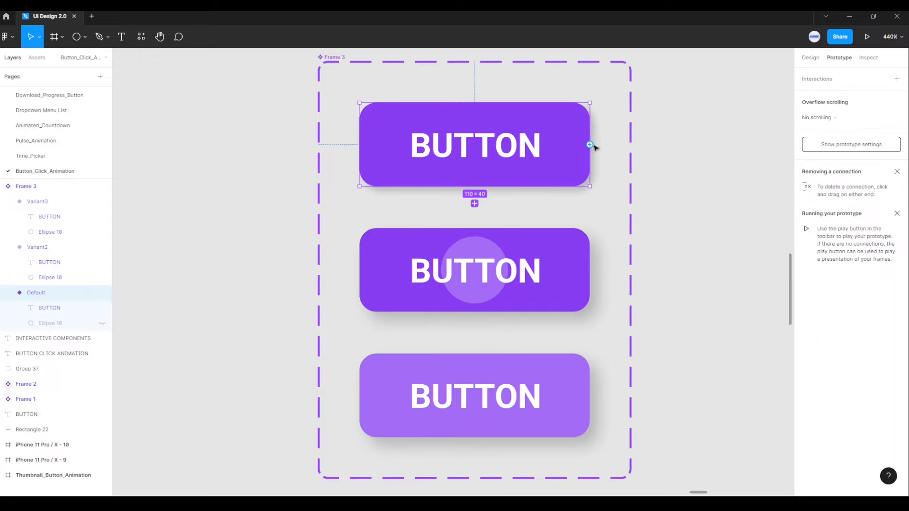
left_click_drag(590, 145, 521, 258)
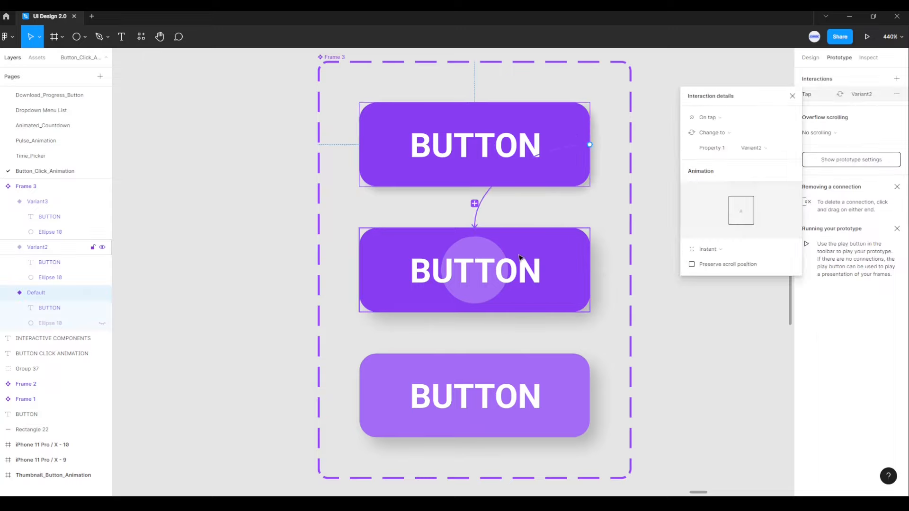
left_click(710, 121)
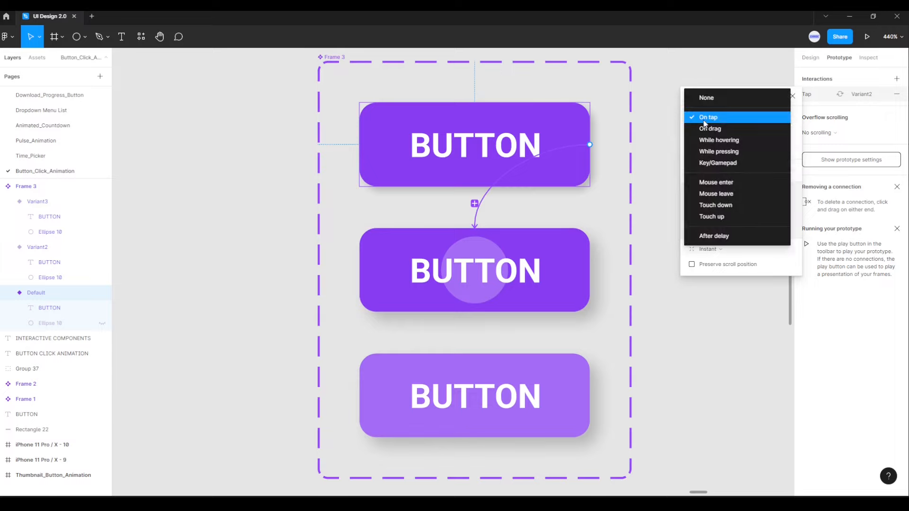
left_click(718, 120)
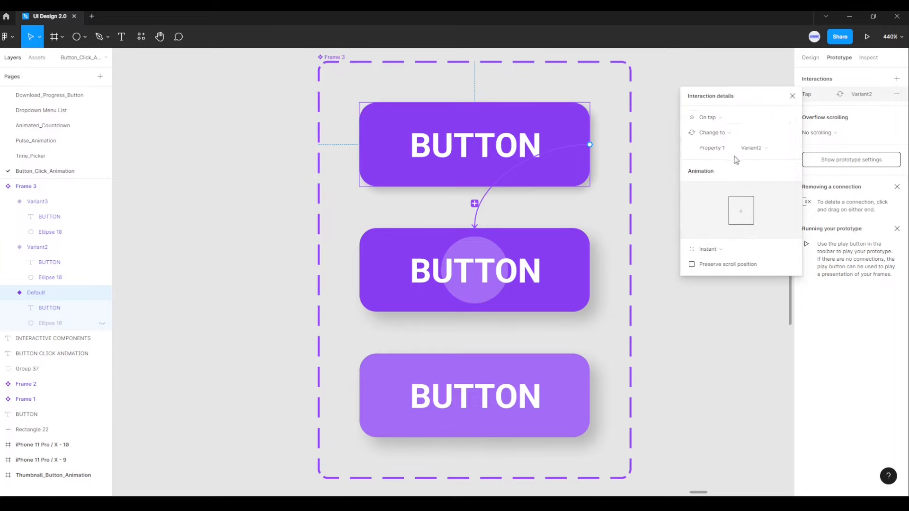
Set the Default-to-Variant2 interaction's animation to Smart animate with Ease in and a duration of 100 ms.
left_click(710, 250)
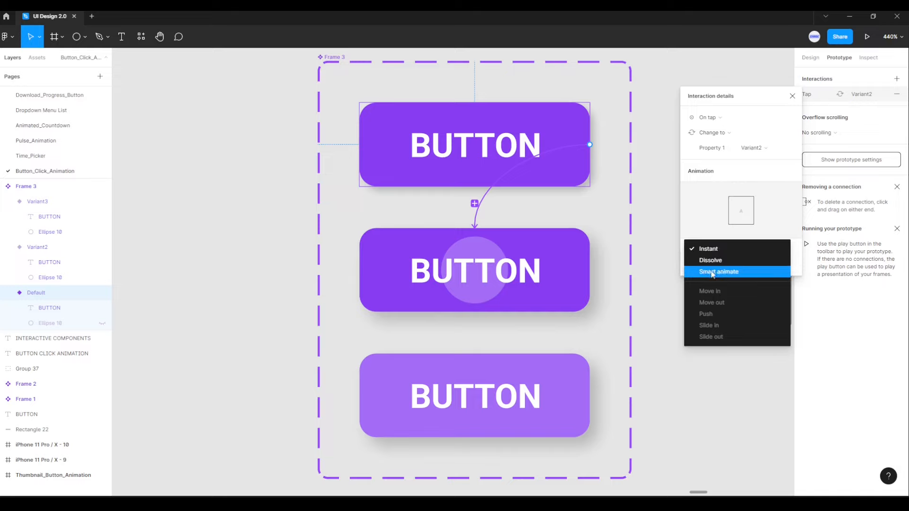
left_click(720, 272)
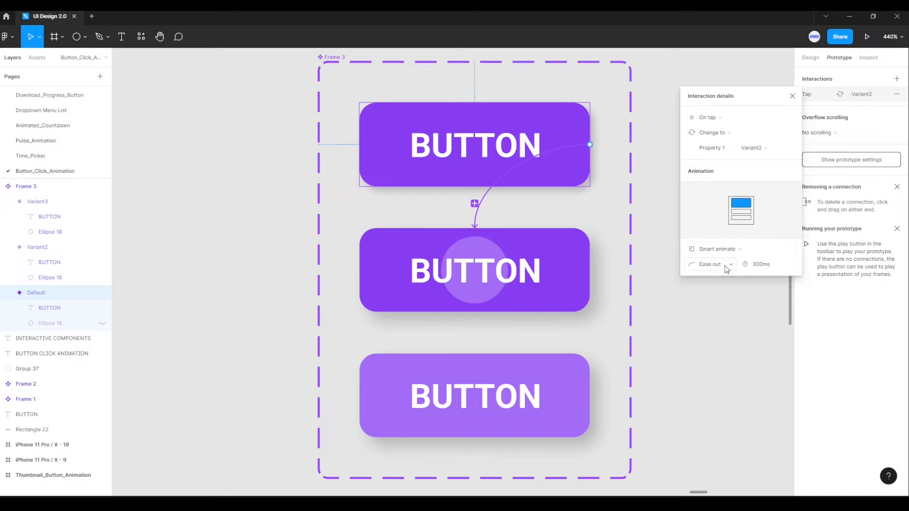
left_click(727, 269)
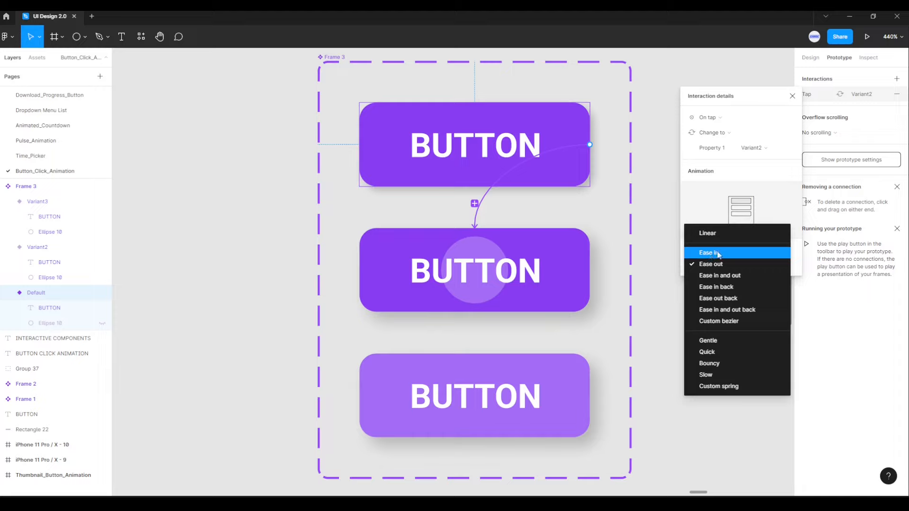
left_click(709, 254)
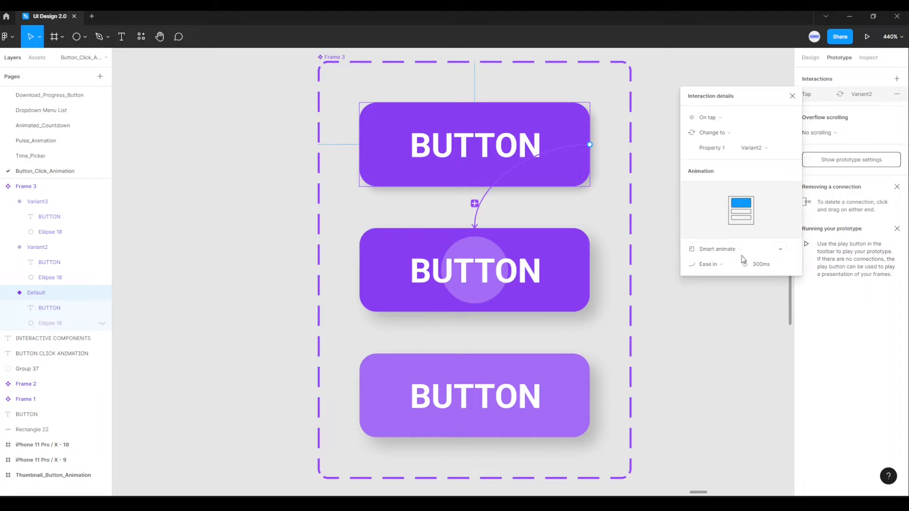
left_click(765, 264)
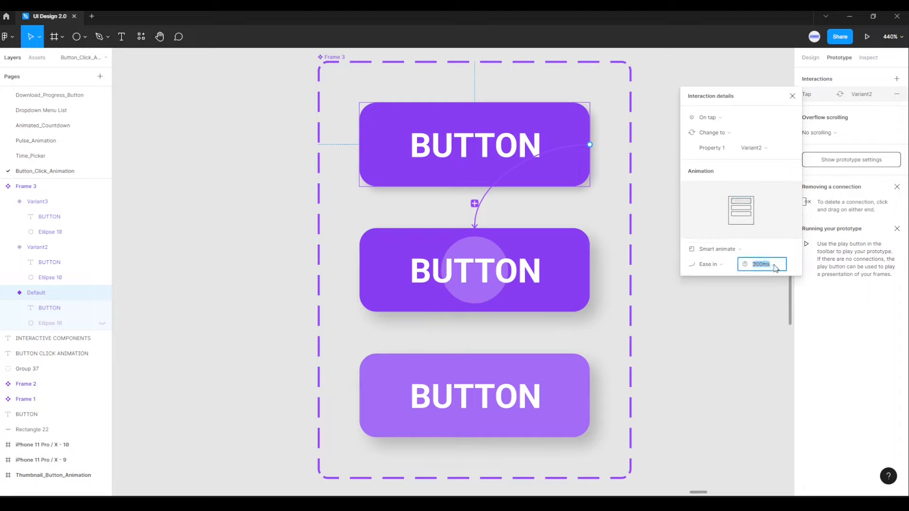
type("100")
key("Return")
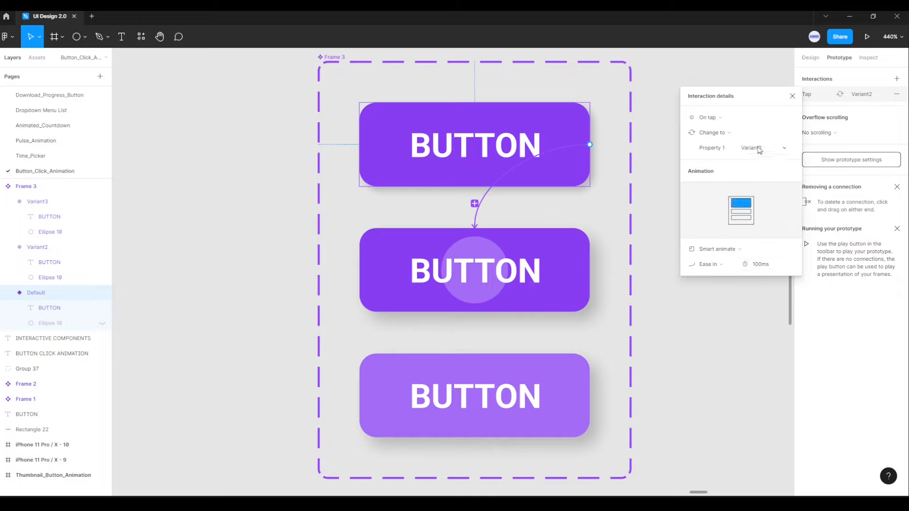
left_click(731, 312)
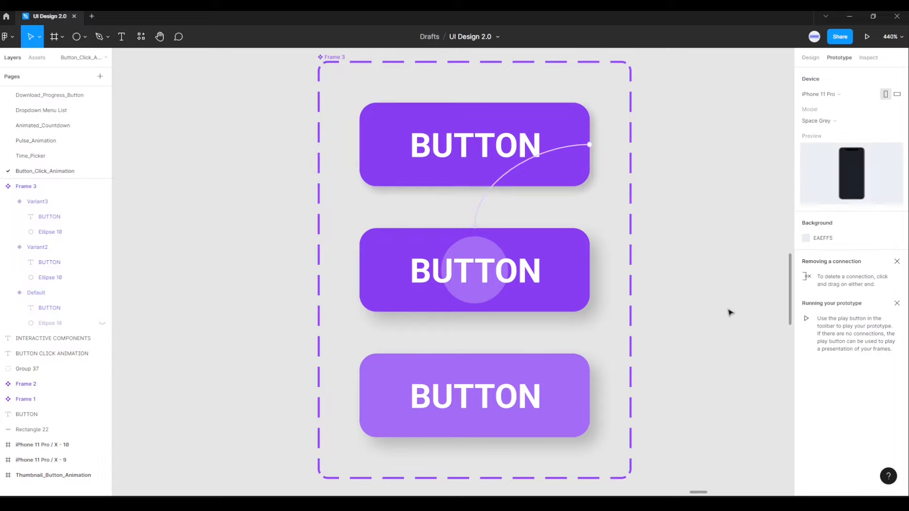
Connect Variant2 to Variant3 with a Change to interaction triggered After delay of 1 ms.
left_click(587, 270)
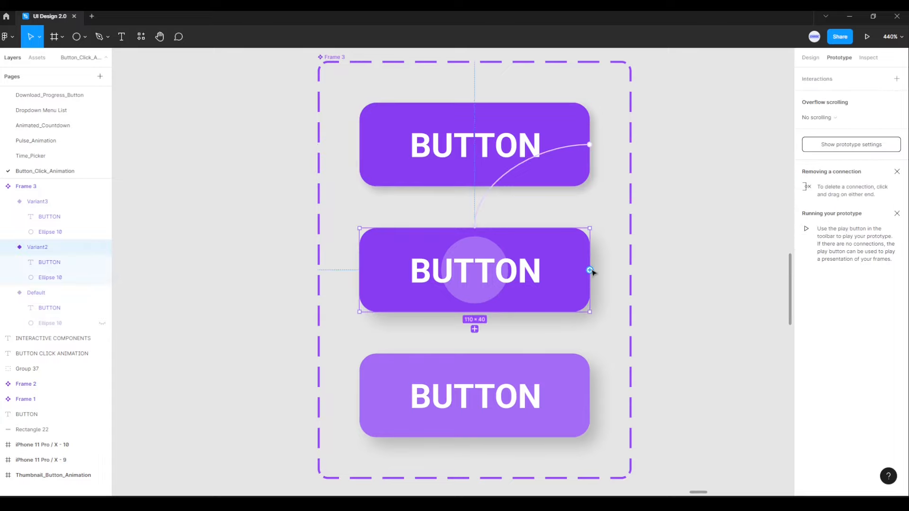
left_click_drag(591, 271, 531, 378)
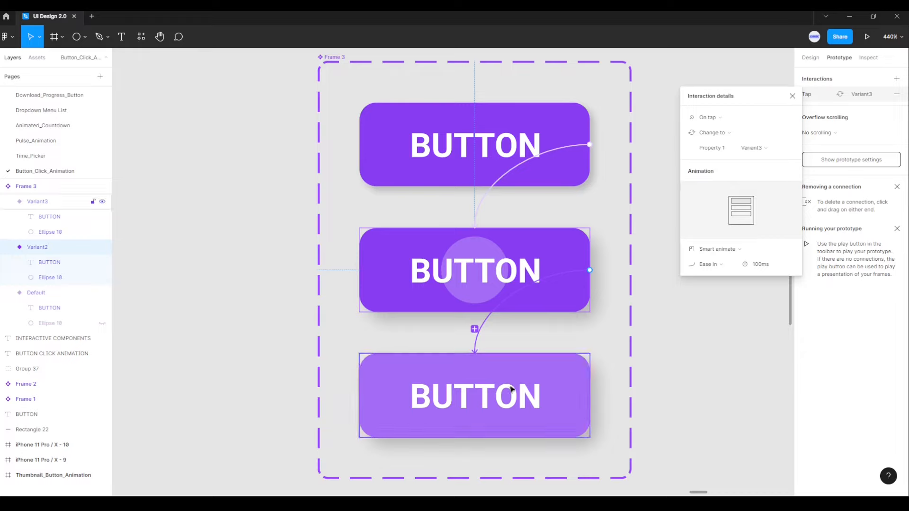
left_click(720, 118)
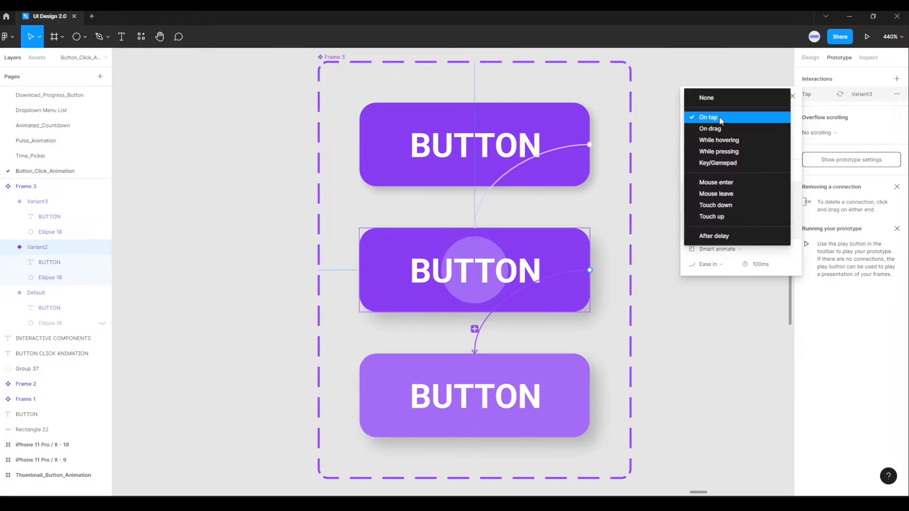
left_click(717, 236)
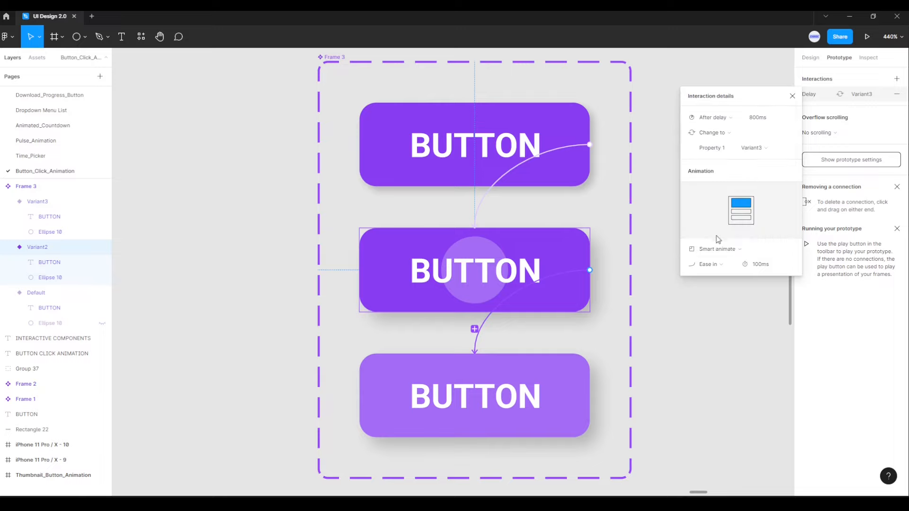
left_click(767, 121)
type("1")
key("Return")
left_click(712, 352)
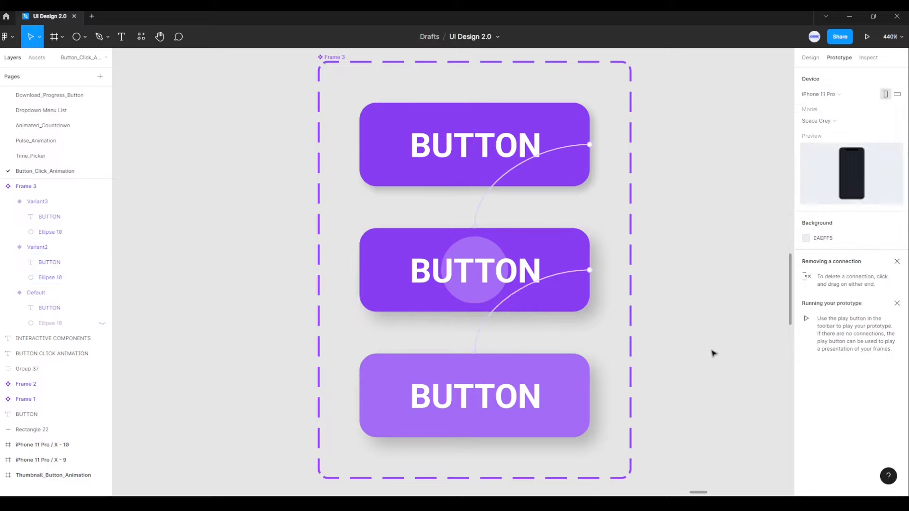
Connect Variant3 back to the Default variant with a Change to interaction triggered After delay of 1 ms.
left_click(585, 395)
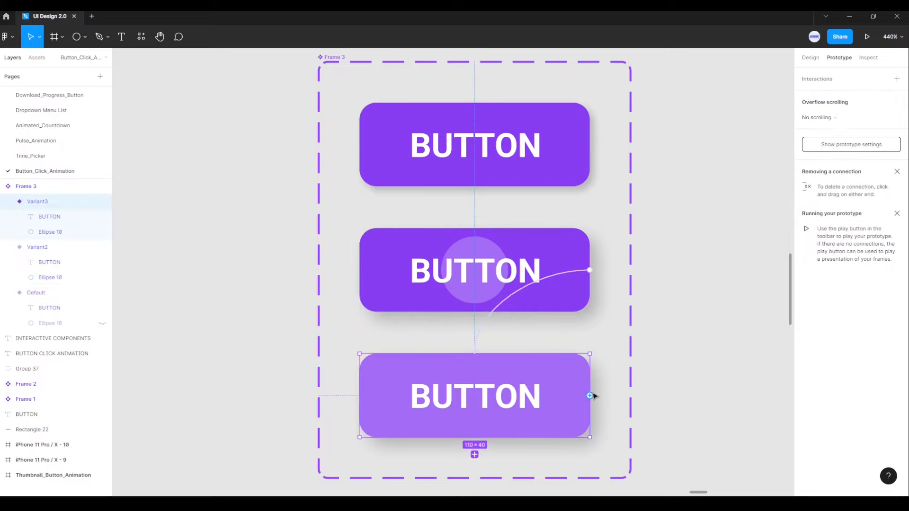
left_click_drag(589, 396, 547, 133)
left_click(712, 118)
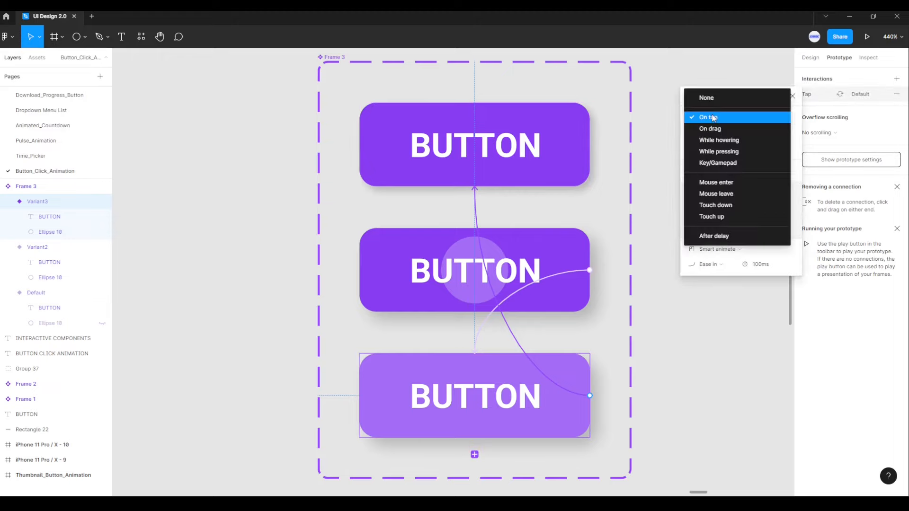
left_click(710, 236)
left_click(758, 118)
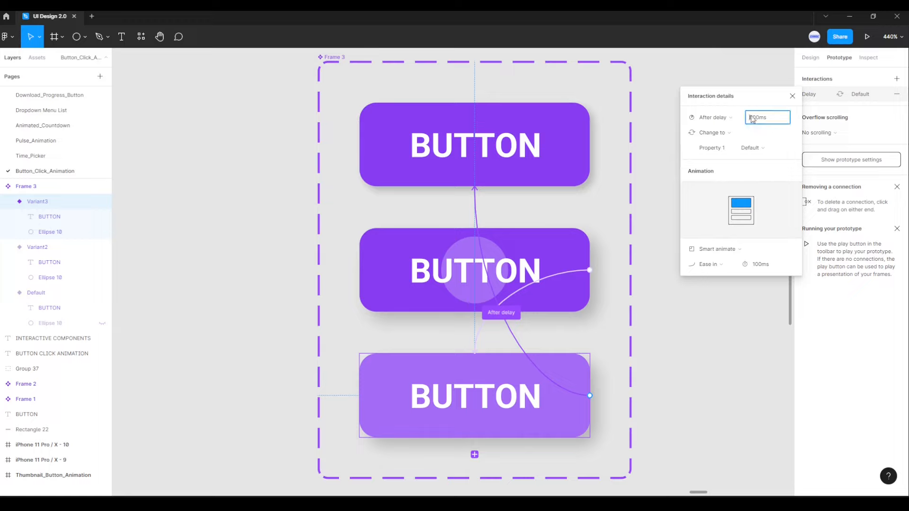
type("1")
key("Return")
Set the Variant3-to-Default animation to Ease out with a duration of 300 ms.
left_click(716, 265)
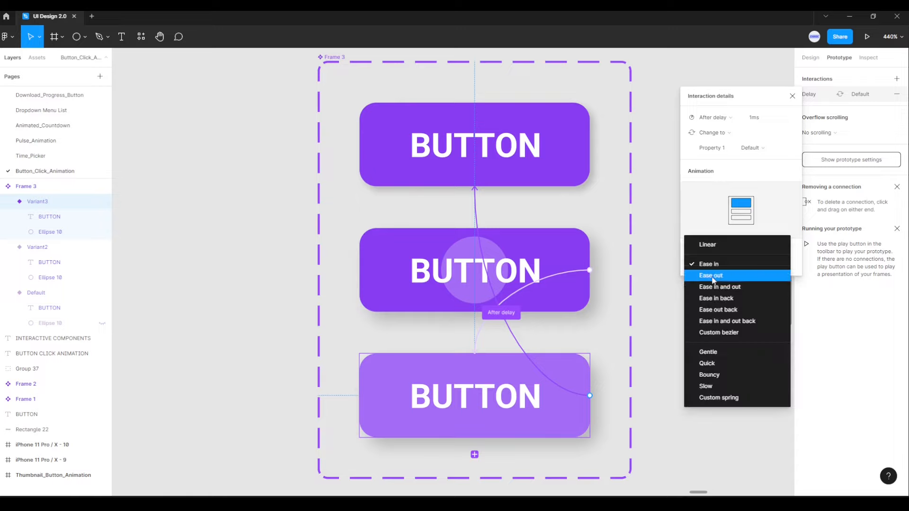
left_click(712, 276)
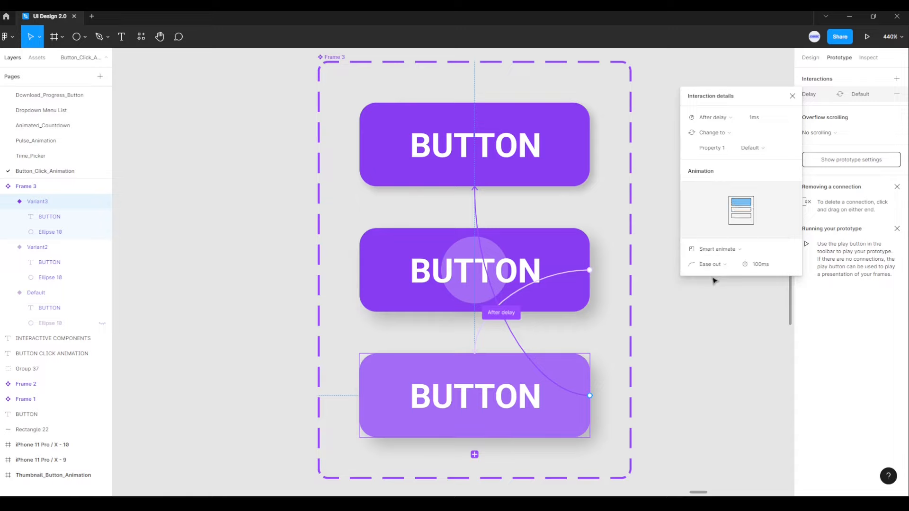
left_click(766, 266)
type("30")
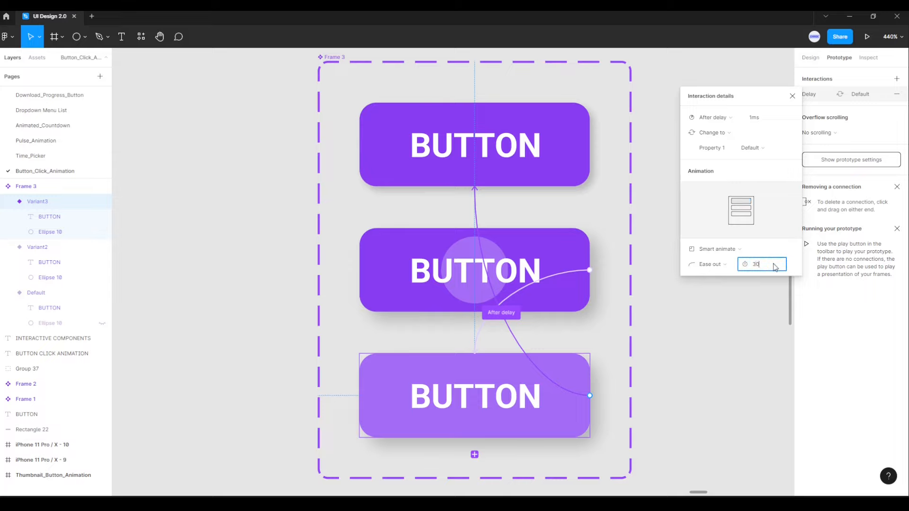
type("0")
key("Return")
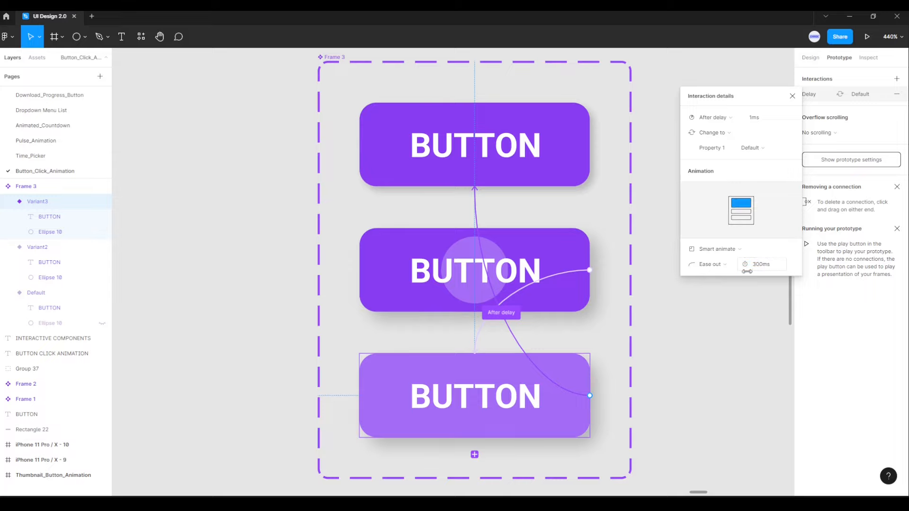
left_click(748, 313)
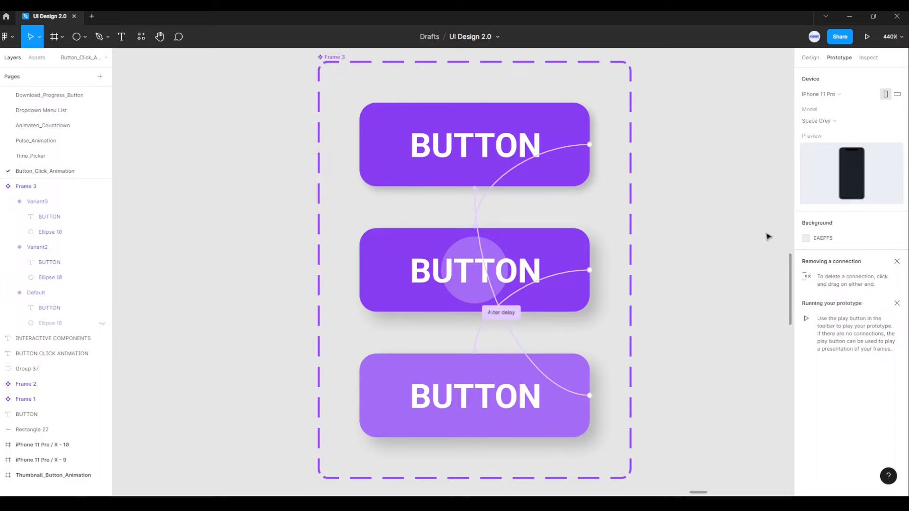
Copy the Default button variant and paste it as an instance into the iPhone 11 Pro / X - 10 frame.
left_click(809, 58)
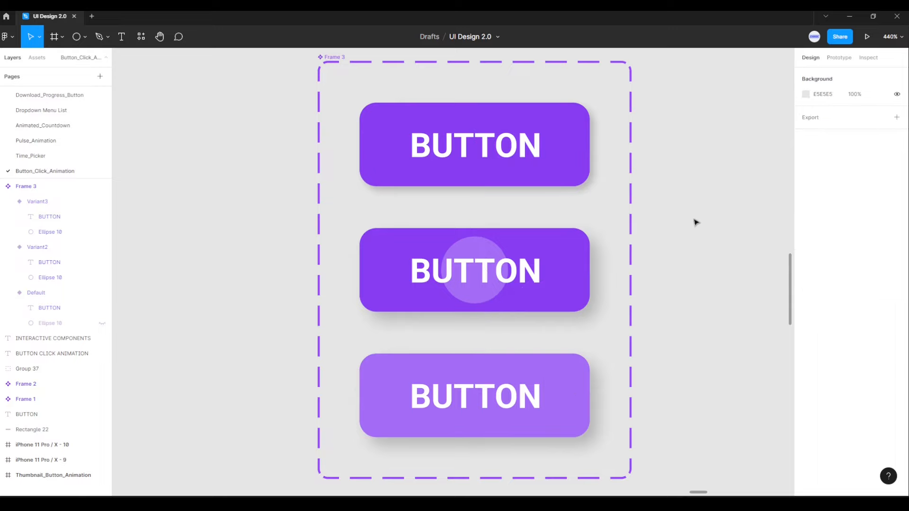
left_click(557, 131)
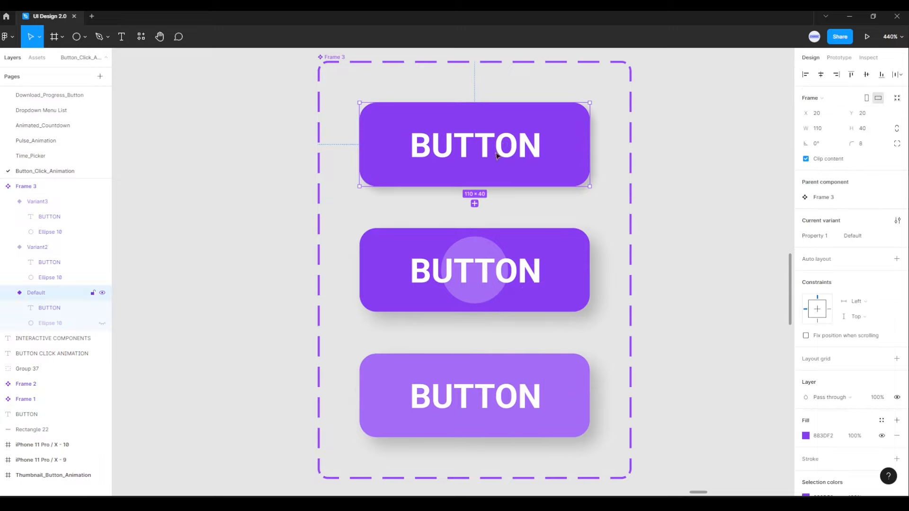
right_click(540, 123)
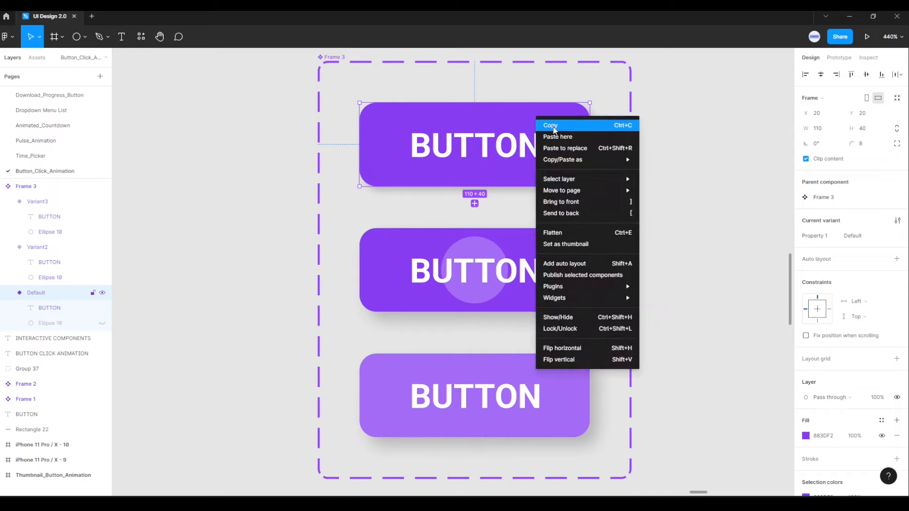
left_click(550, 125)
left_click(685, 203)
scroll(687, 204, "down", 5)
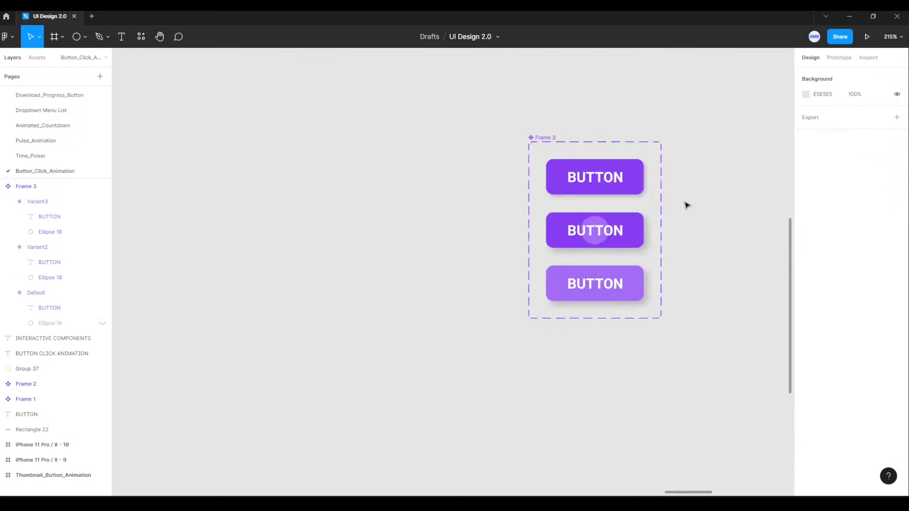
scroll(688, 206, "down", 1)
left_click_drag(648, 210, 487, 207)
scroll(575, 235, "down", 2)
left_click_drag(675, 234, 416, 228)
scroll(472, 243, "down", 2)
left_click_drag(555, 230, 369, 213)
scroll(388, 246, "up", 2)
scroll(369, 213, "down", 3)
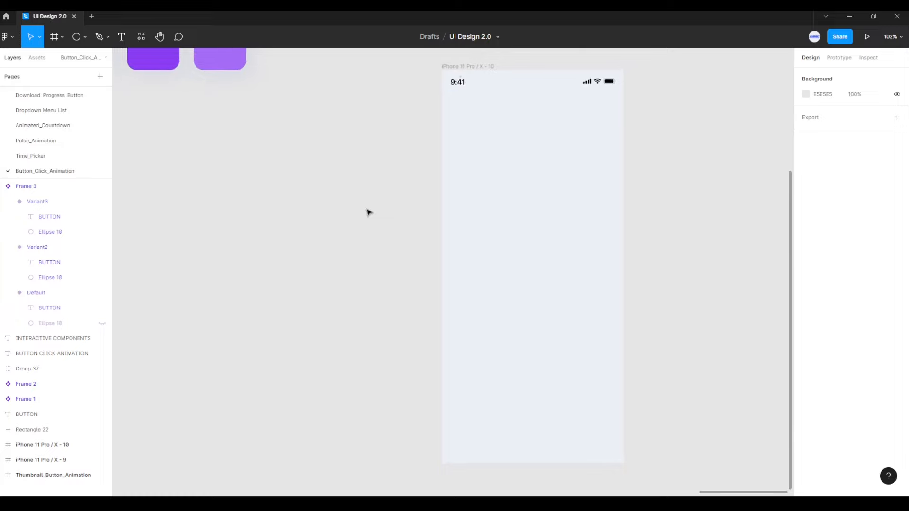
left_click(462, 67)
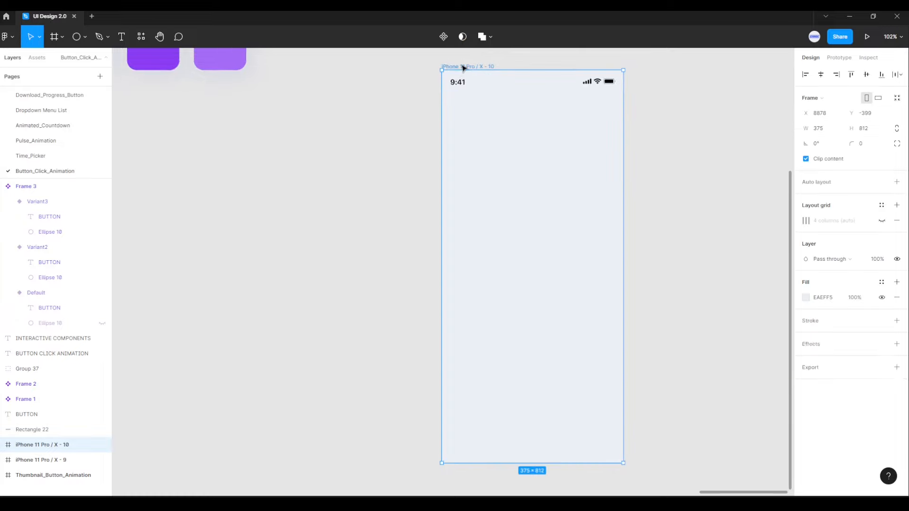
right_click(538, 269)
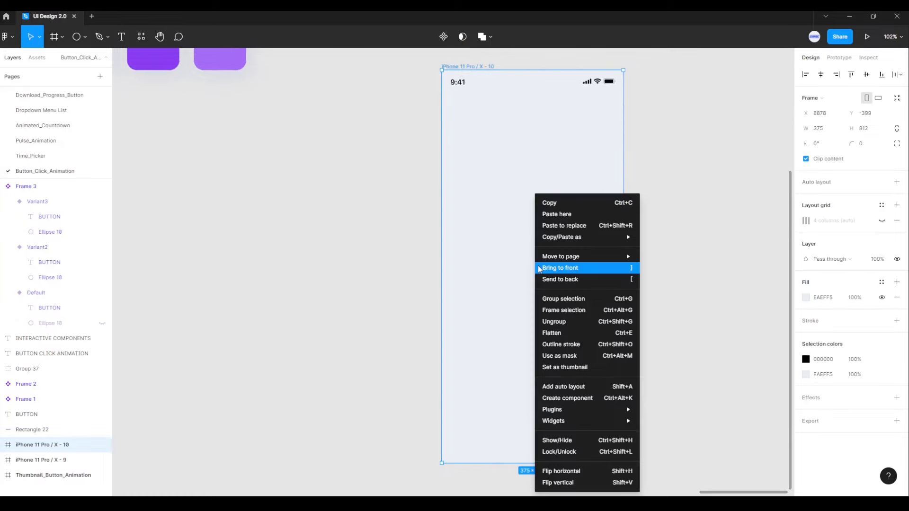
left_click(560, 216)
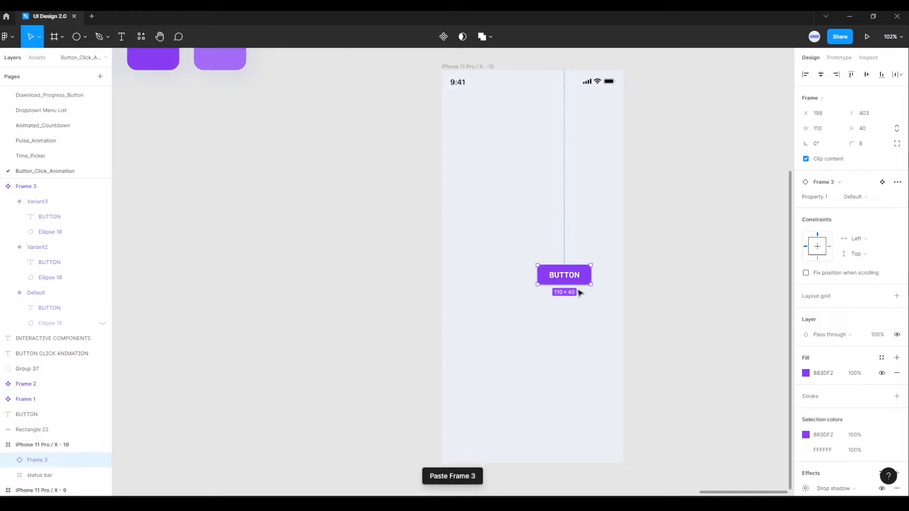
Center the pasted button horizontally and vertically within the iPhone 11 Pro / X - 10 frame.
left_click(820, 77)
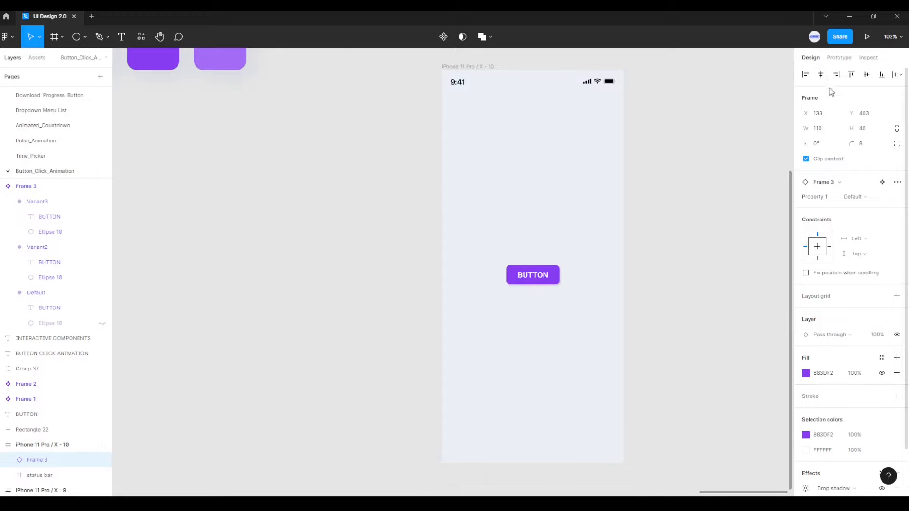
left_click(868, 76)
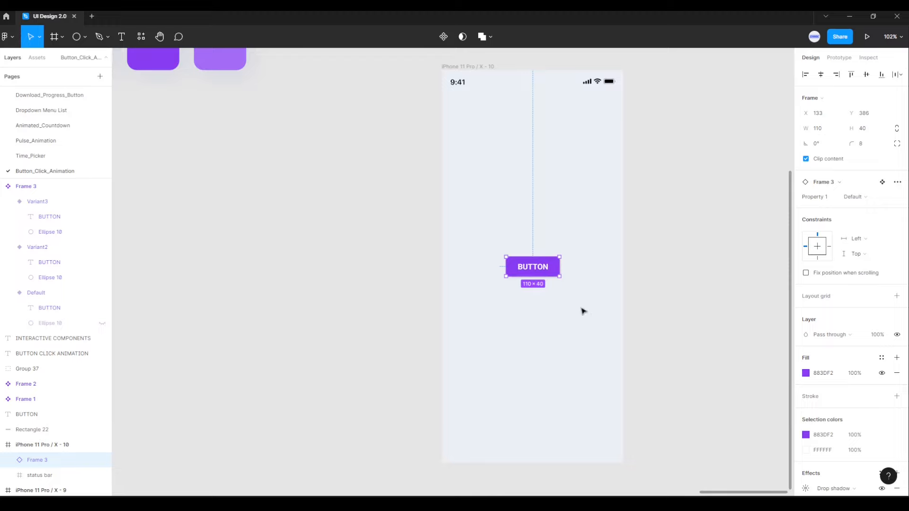
left_click(629, 269)
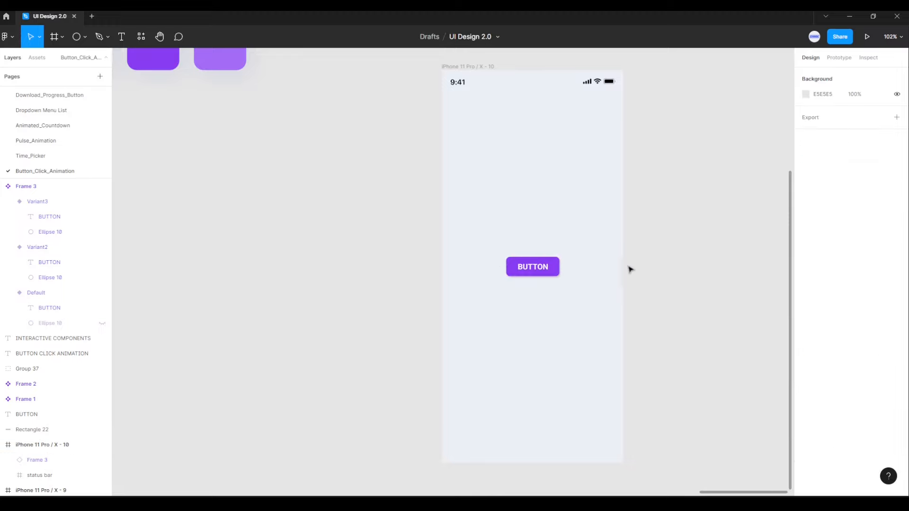
Run the prototype from the iPhone 11 Pro / X - 10 frame and test the button's click animation several times.
left_click(489, 67)
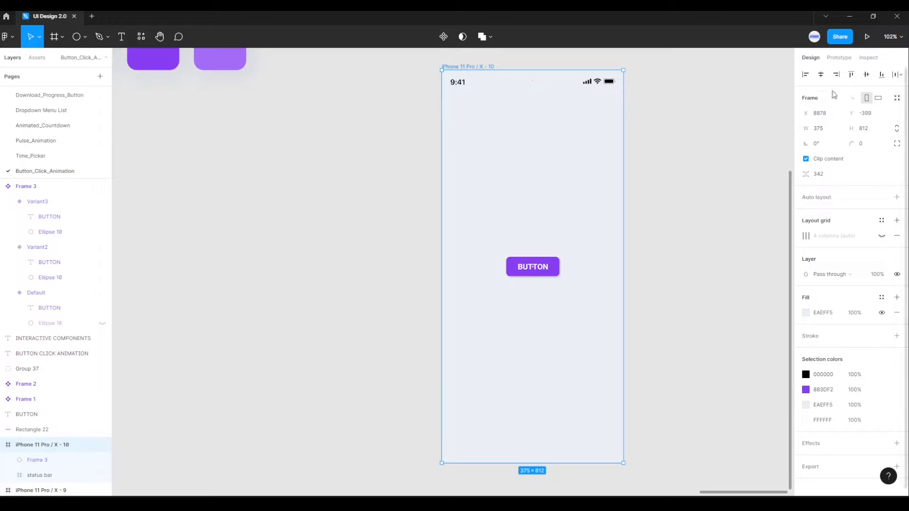
left_click(867, 37)
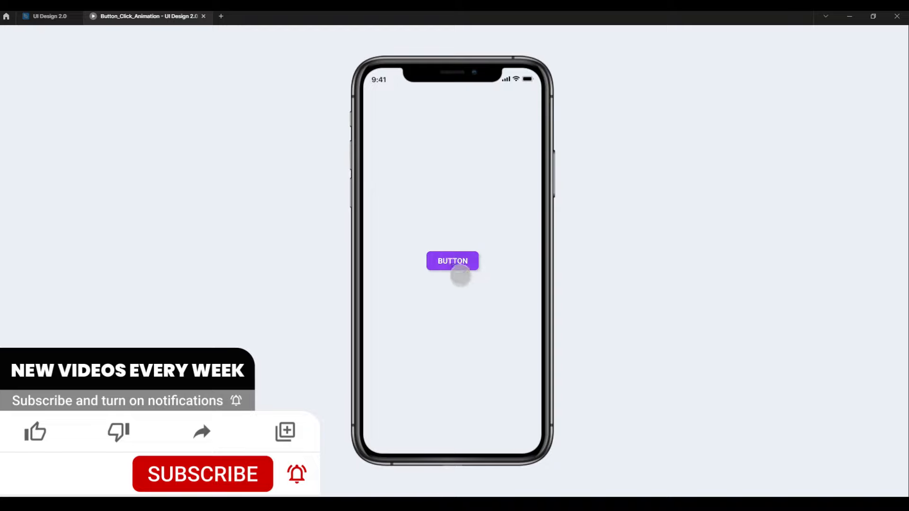
left_click(457, 265)
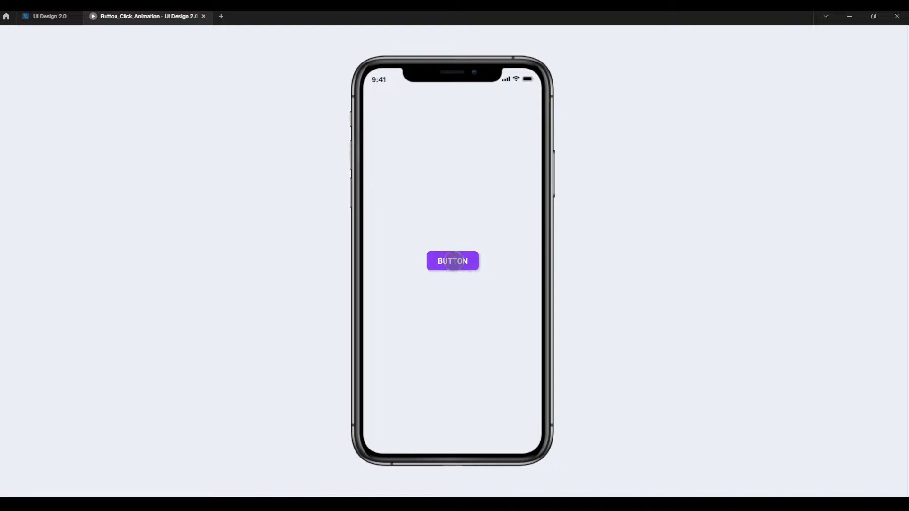
left_click(455, 260)
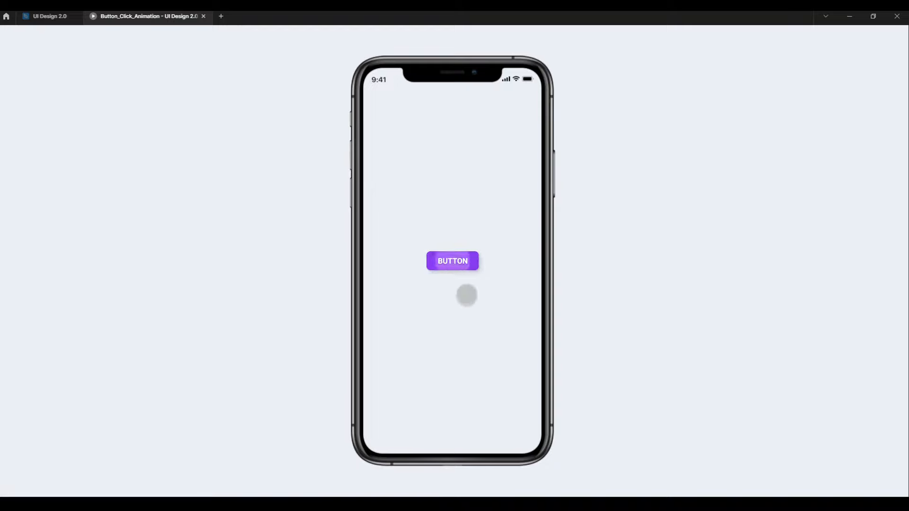
left_click(452, 261)
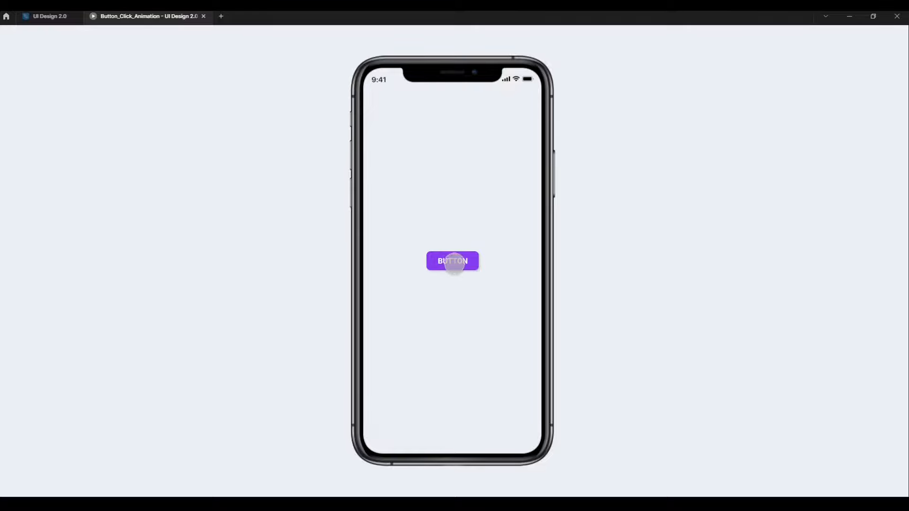
left_click(454, 264)
left_click(454, 261)
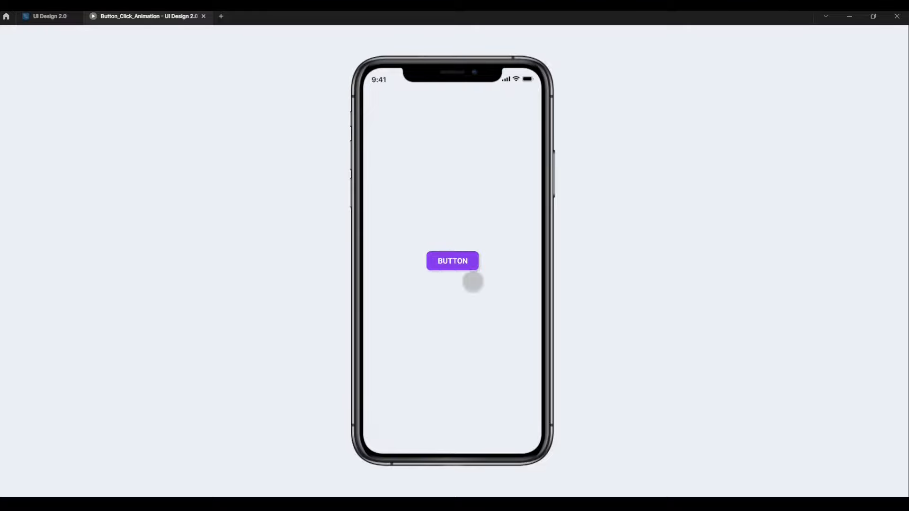
left_click(453, 261)
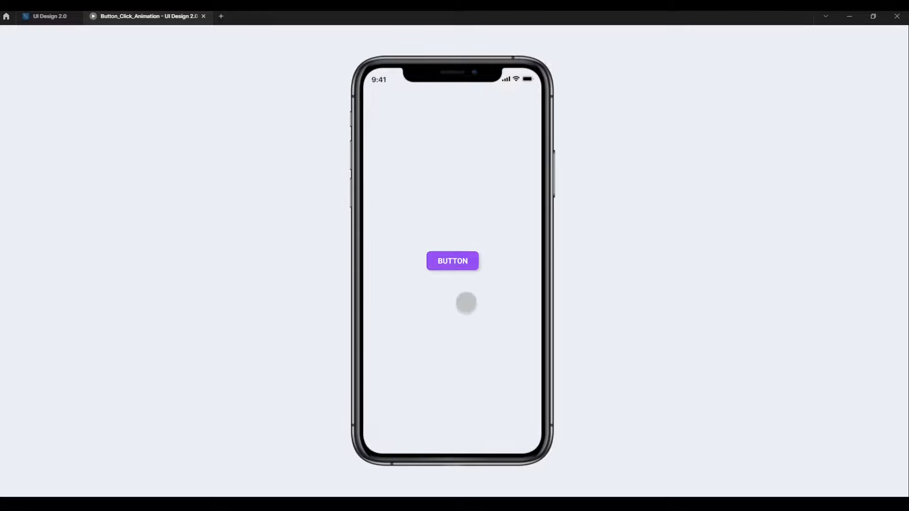